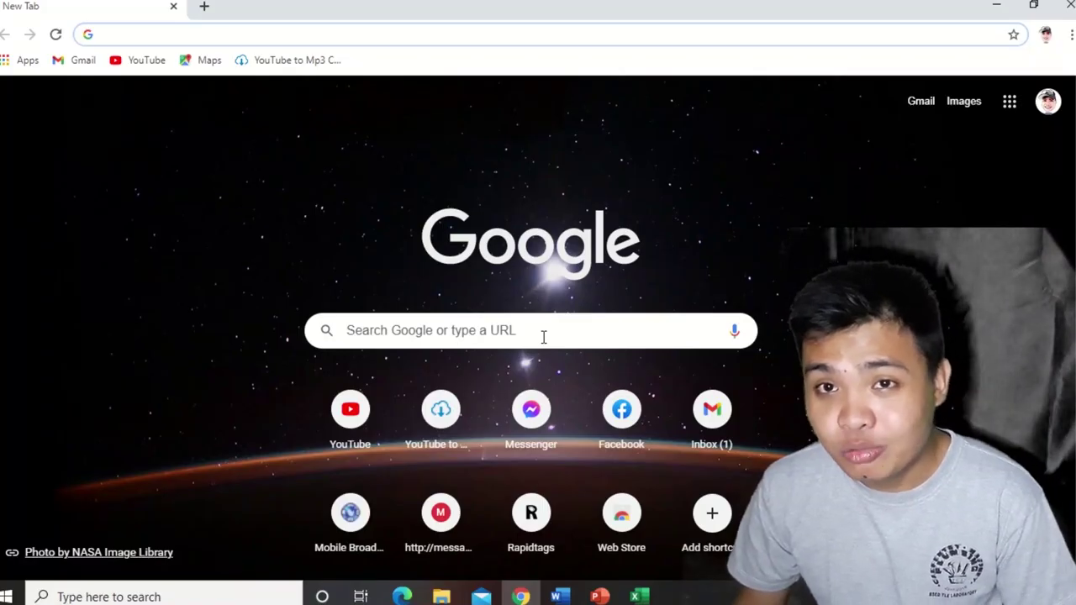
Search Google for 'baybayin doctrina font'.
click(543, 336)
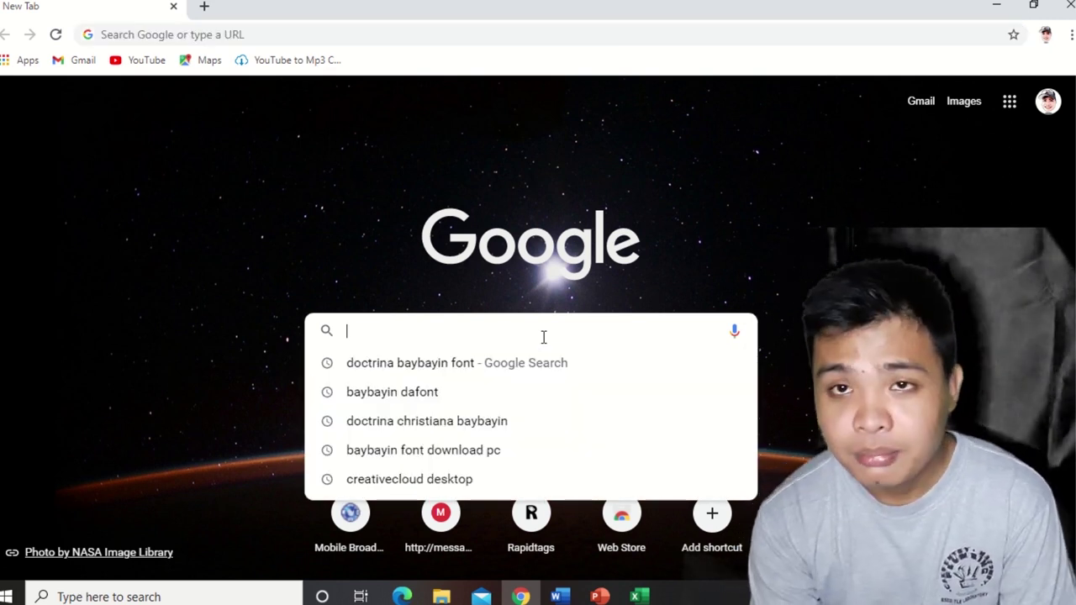
text(baybayin doct)
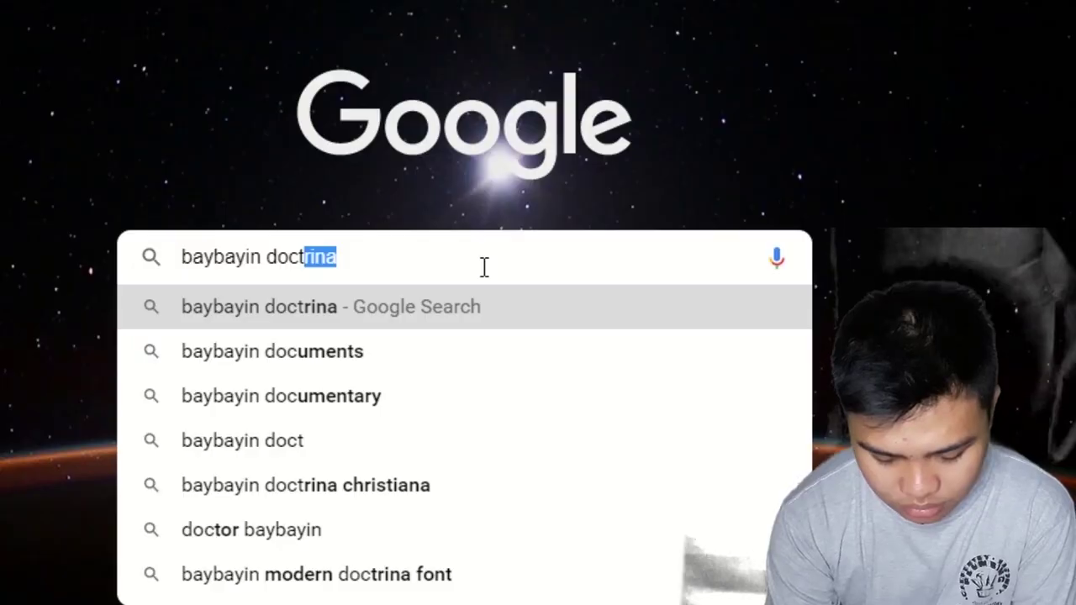
text(rina font)
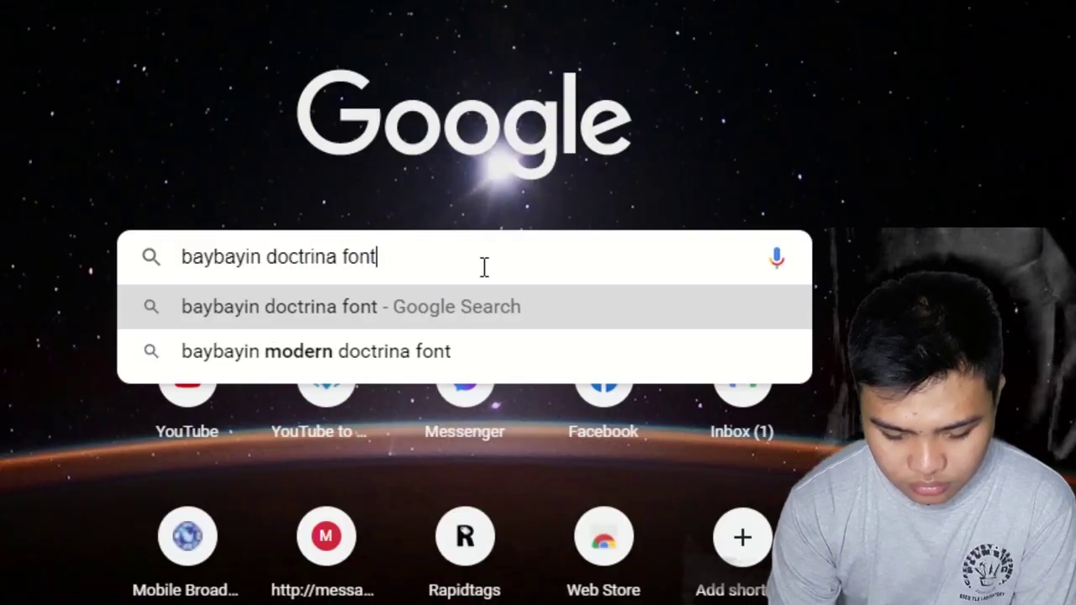
key(Return)
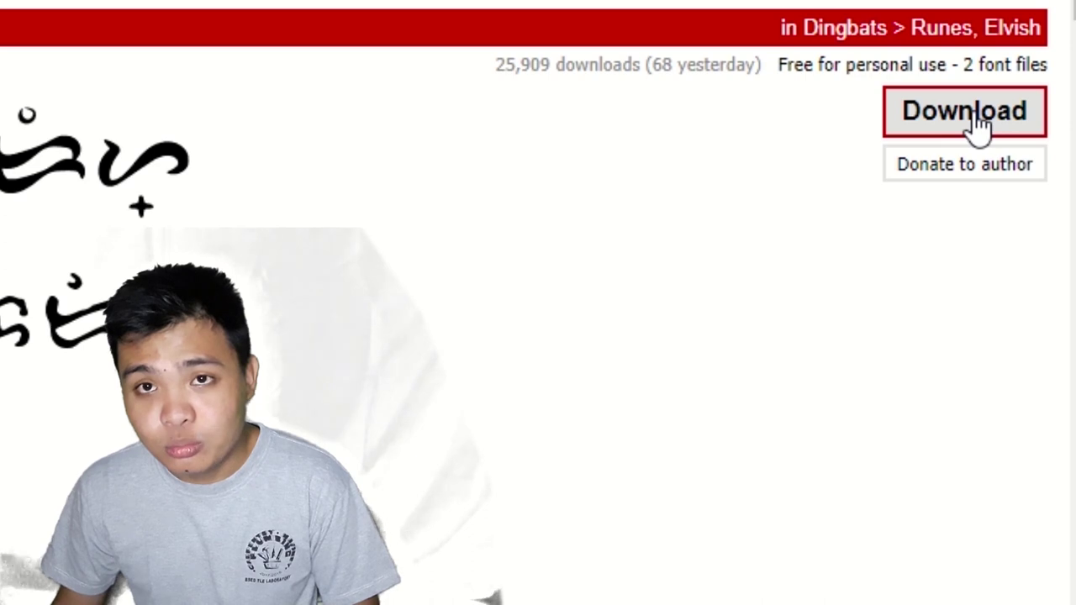
Download the Baybayin Doctrina font from DaFont as baybayin_doctrina.zip.
click(979, 125)
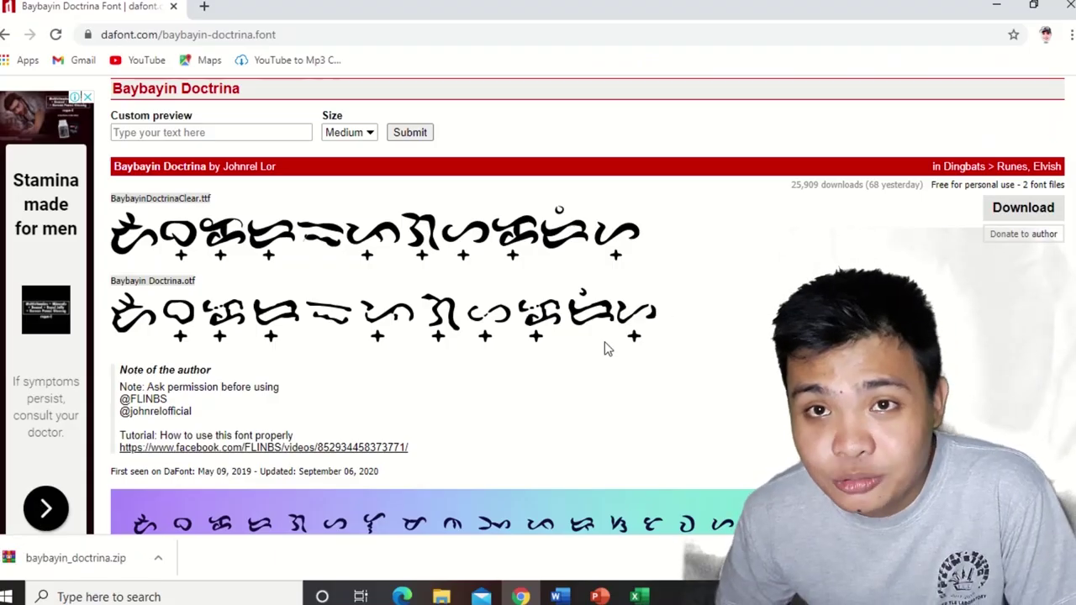
Extract baybayin_doctrina.zip into Downloads and select the BaybayinDoctrinaClear font file.
click(439, 597)
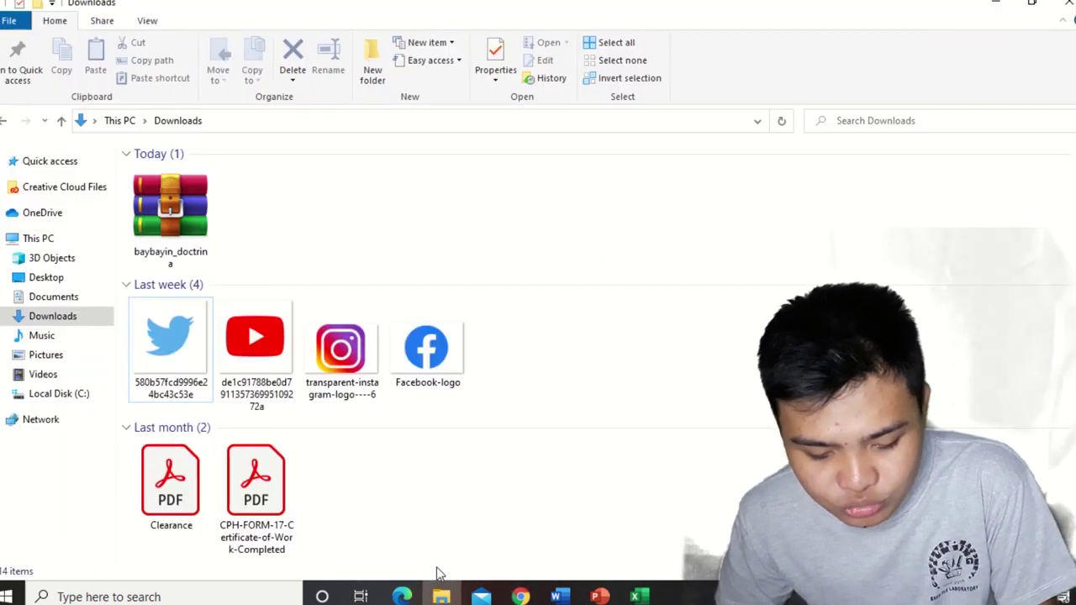
click(162, 206)
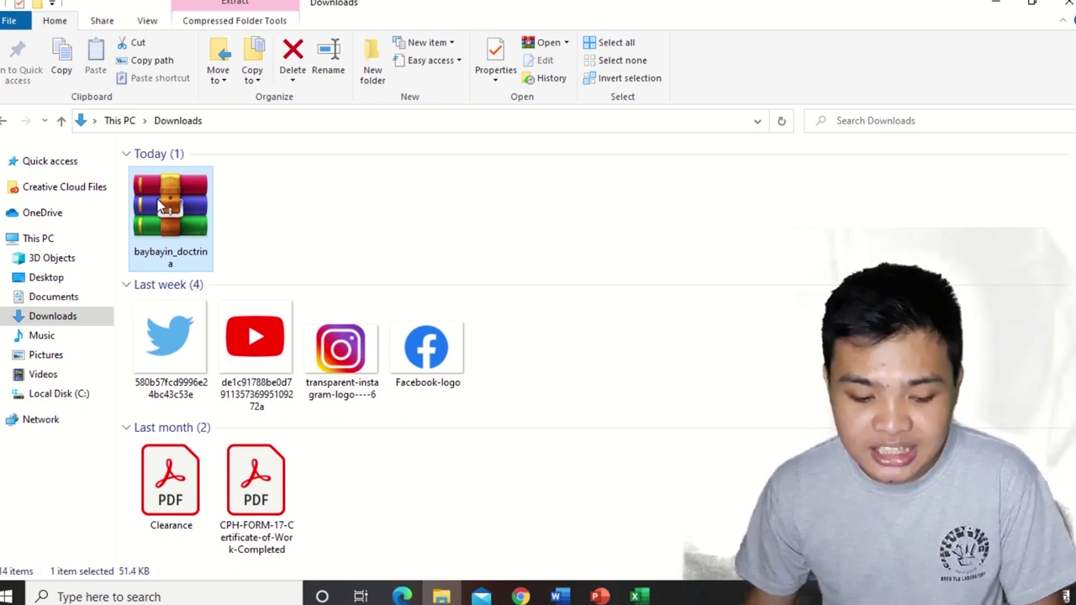
right_click(162, 206)
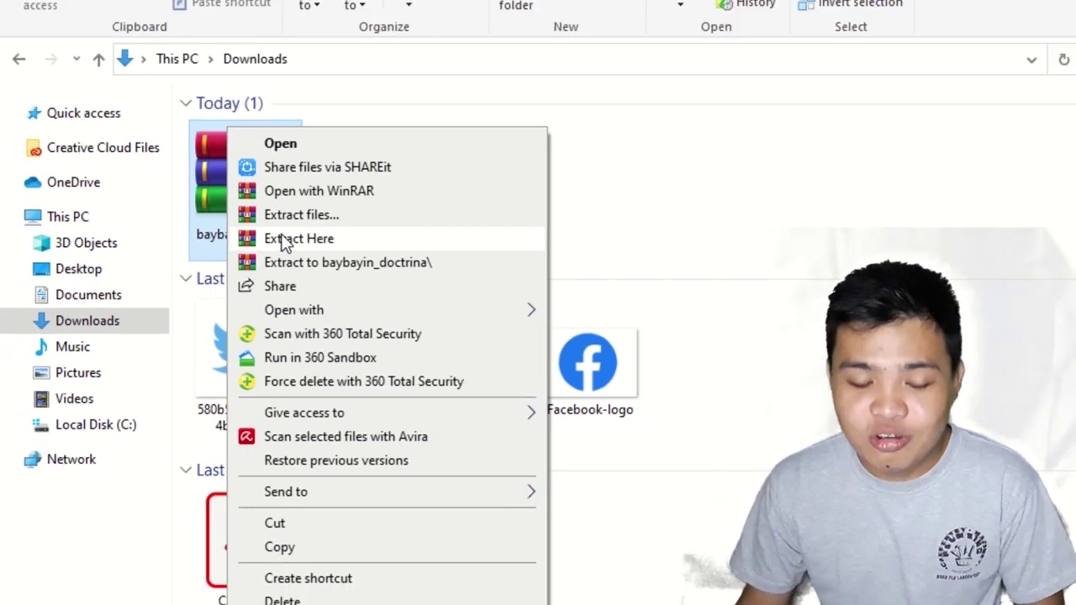
click(282, 238)
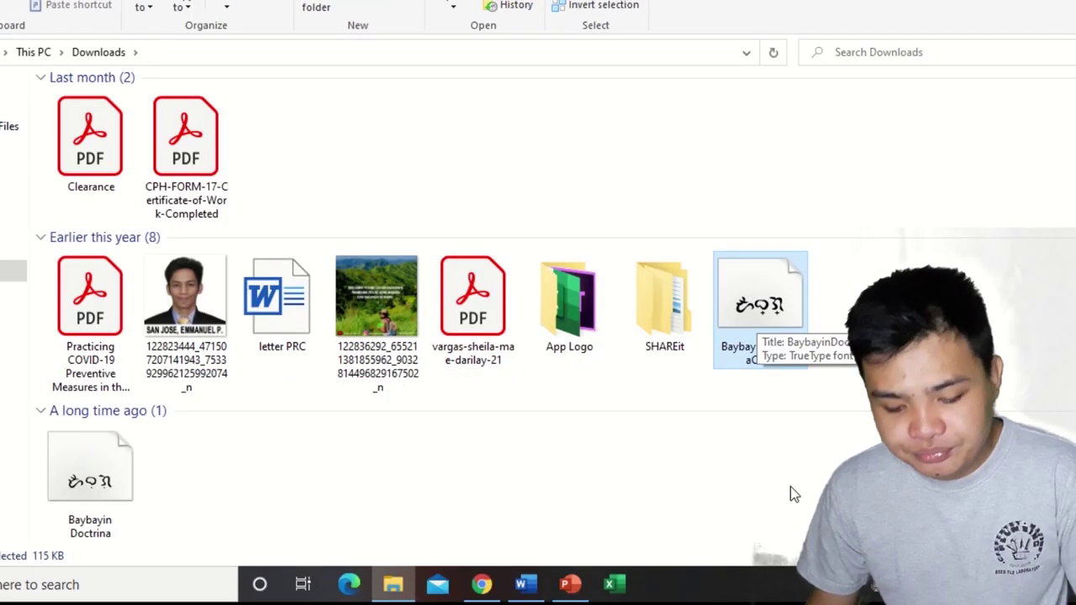
click(122, 492)
click(776, 310)
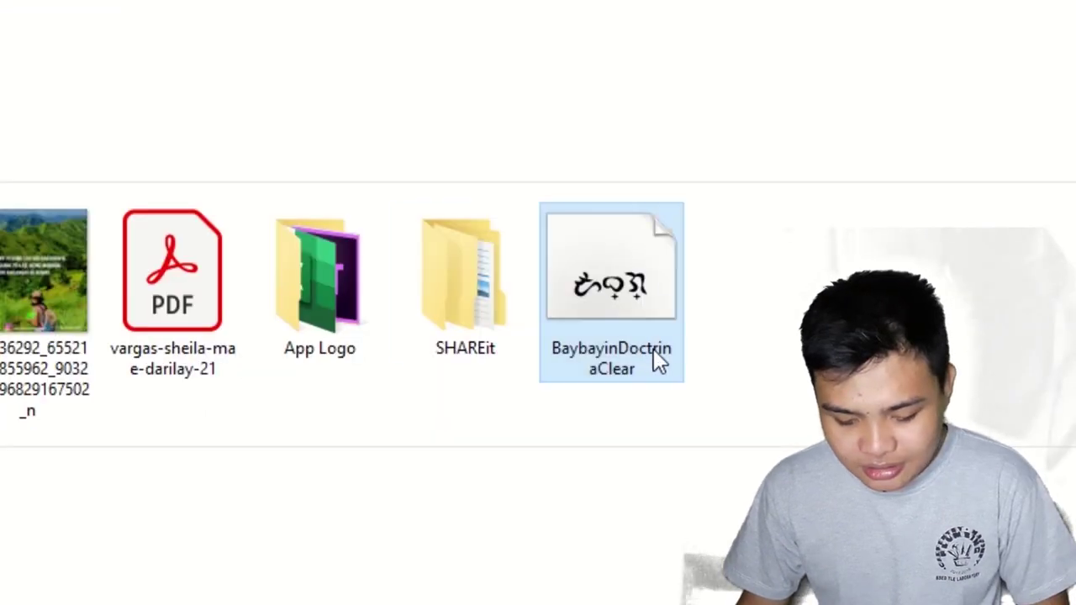
Open font previews for BaybayinDoctrinaClear and Baybayin Doctrina Regular.
double_click(653, 349)
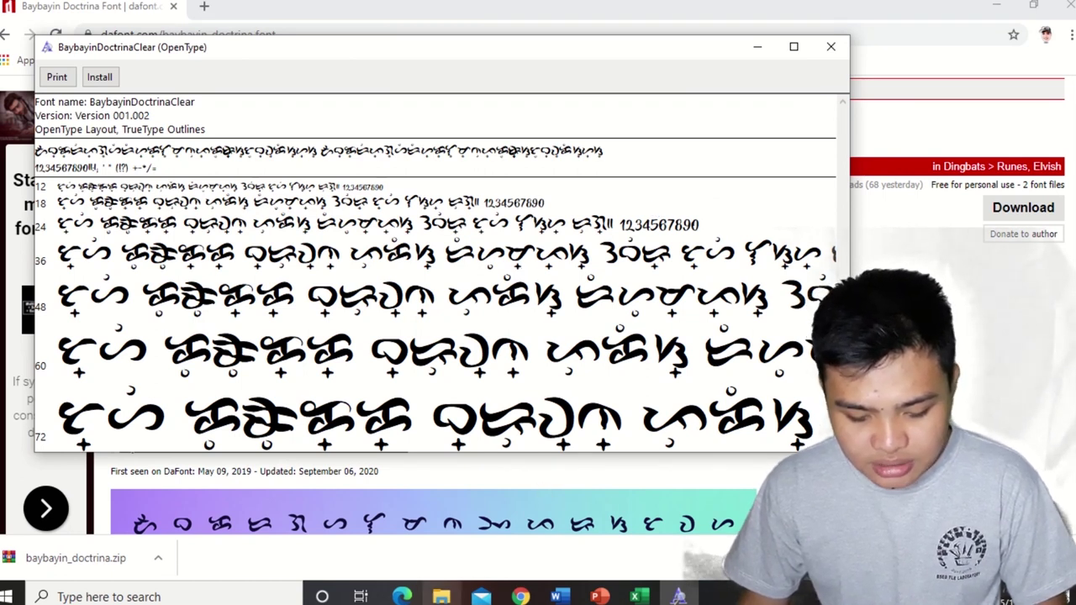
click(420, 513)
click(167, 494)
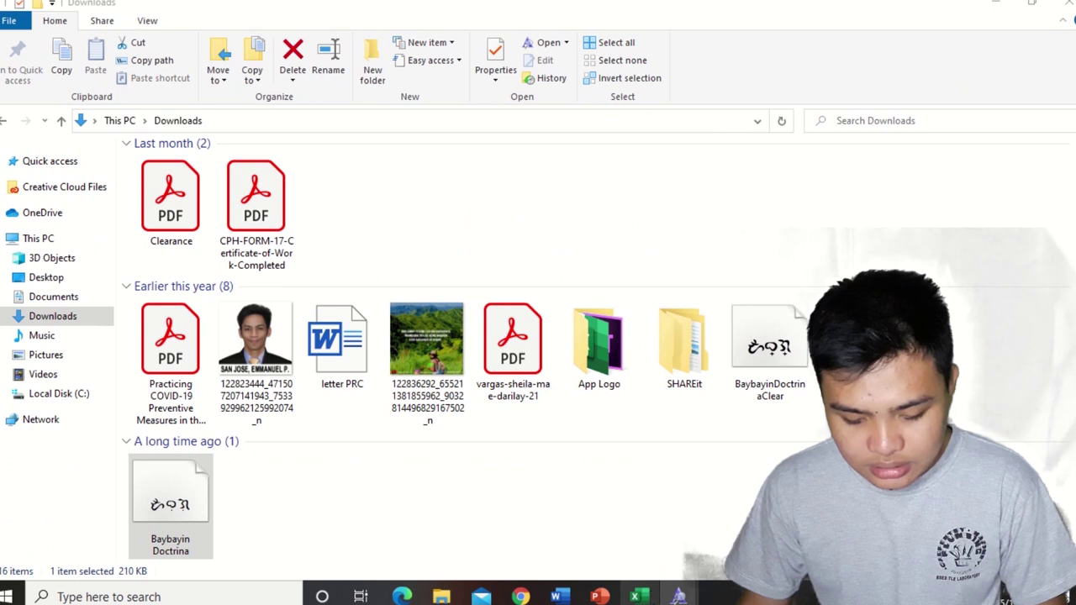
click(1007, 7)
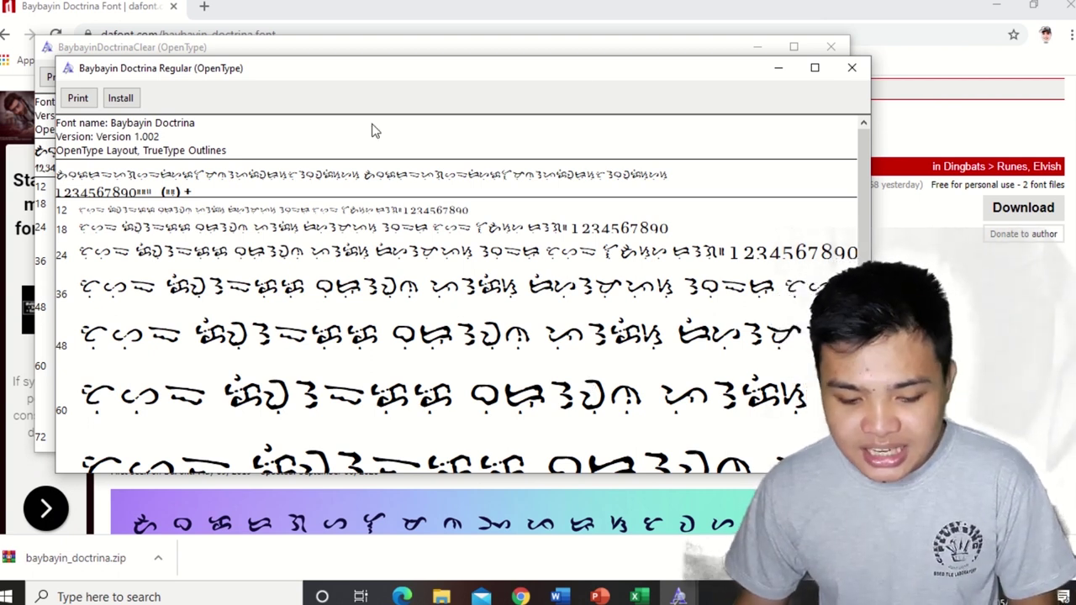
Install BaybayinDoctrinaClear, dismiss the replace prompt, and close both font previews.
click(416, 34)
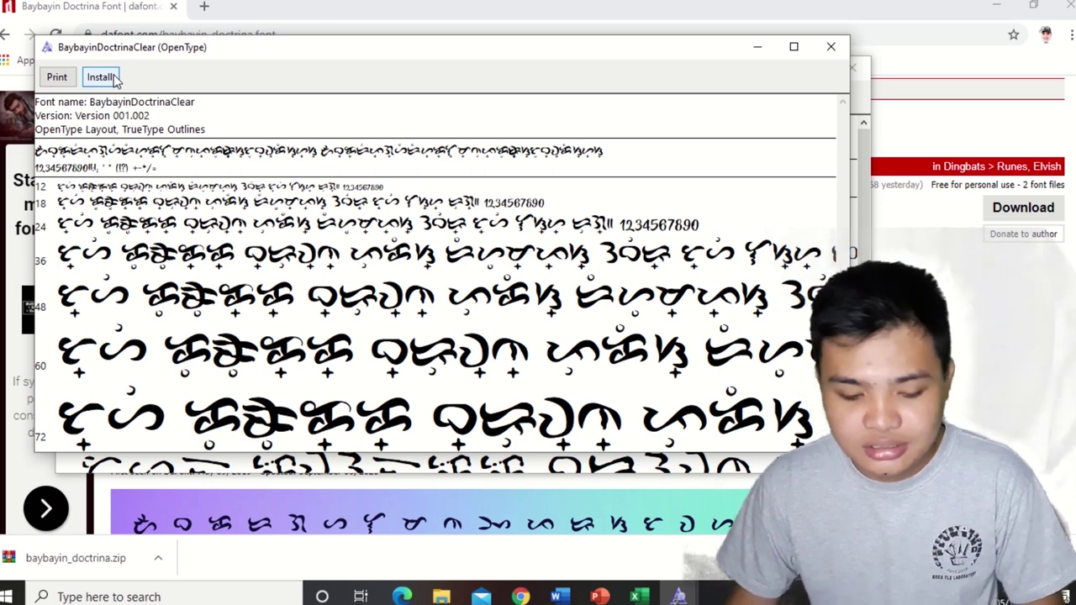
click(115, 78)
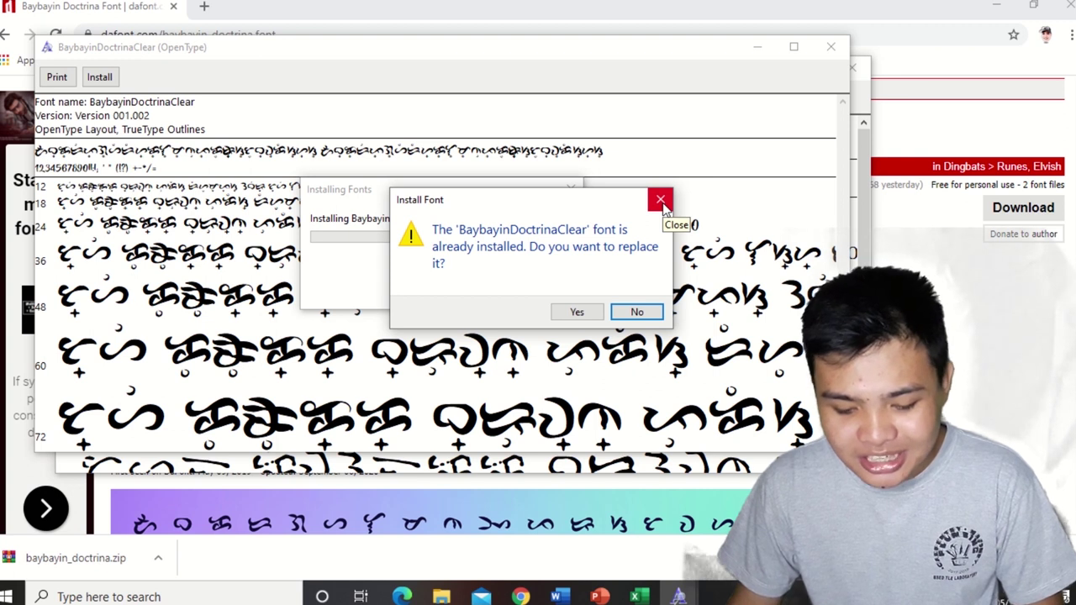
click(661, 201)
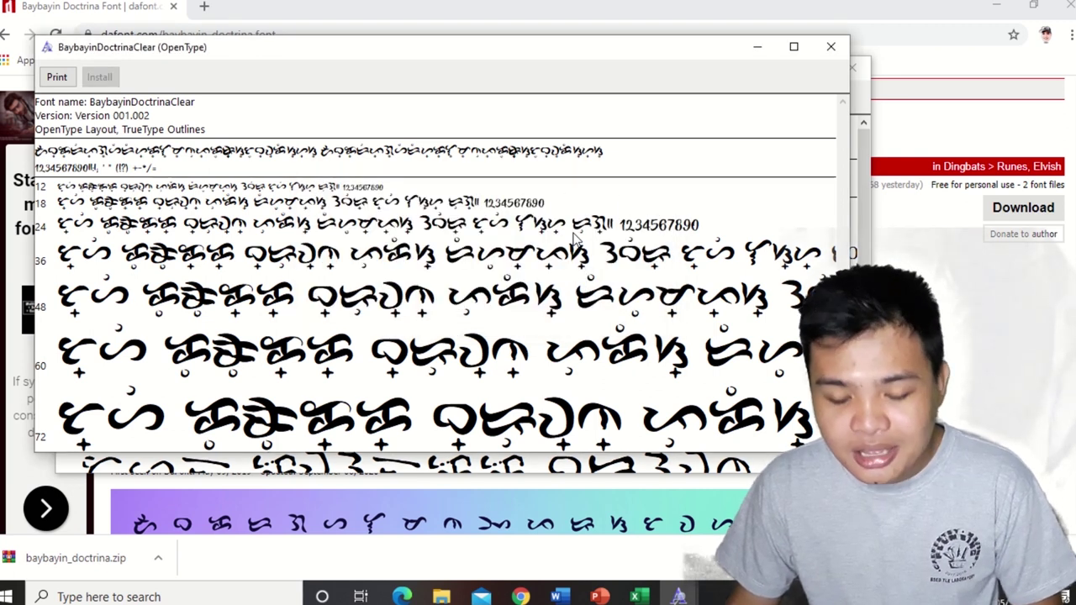
click(829, 51)
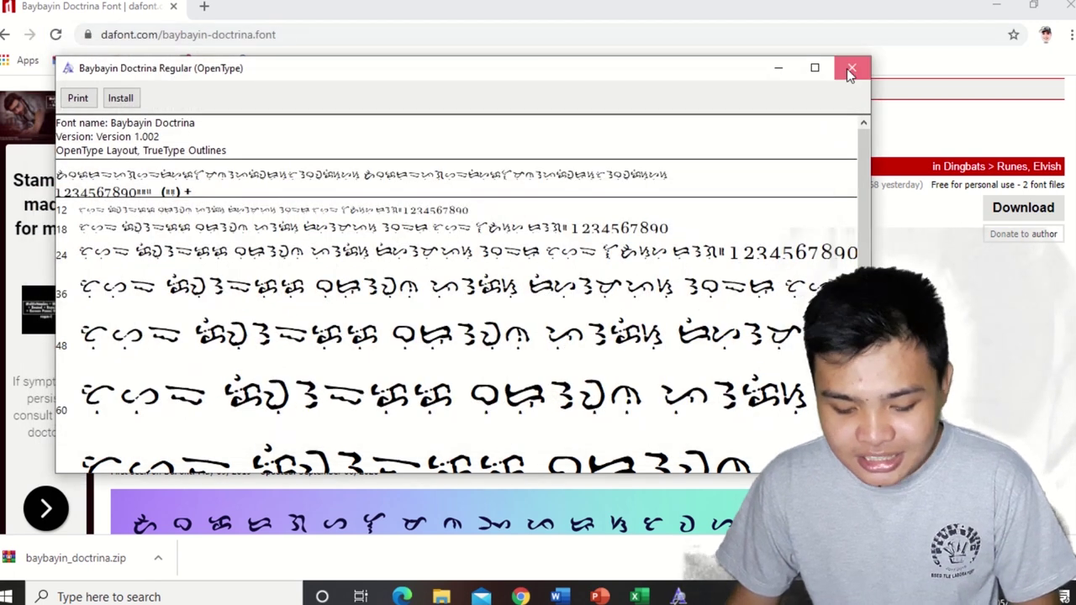
click(849, 73)
Create a blank Word document, type MAHAL and select it.
click(556, 594)
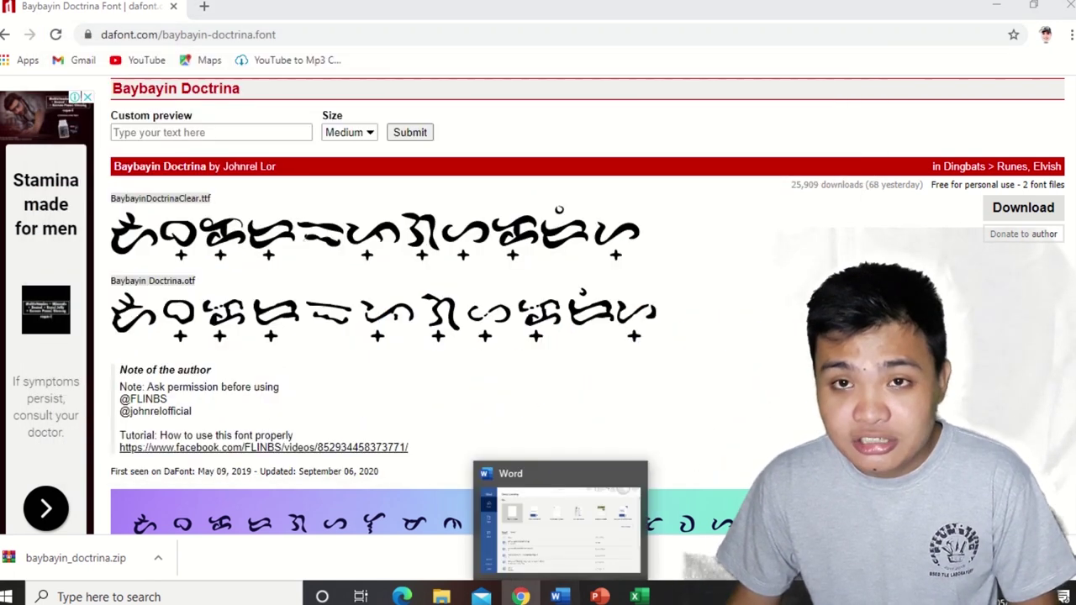
click(206, 149)
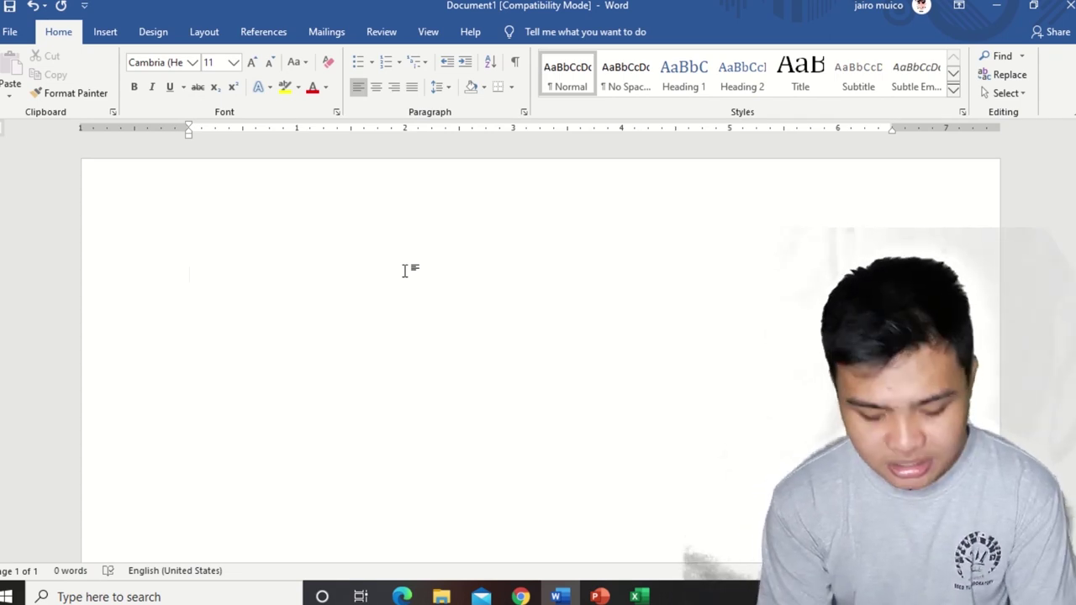
text(MA)
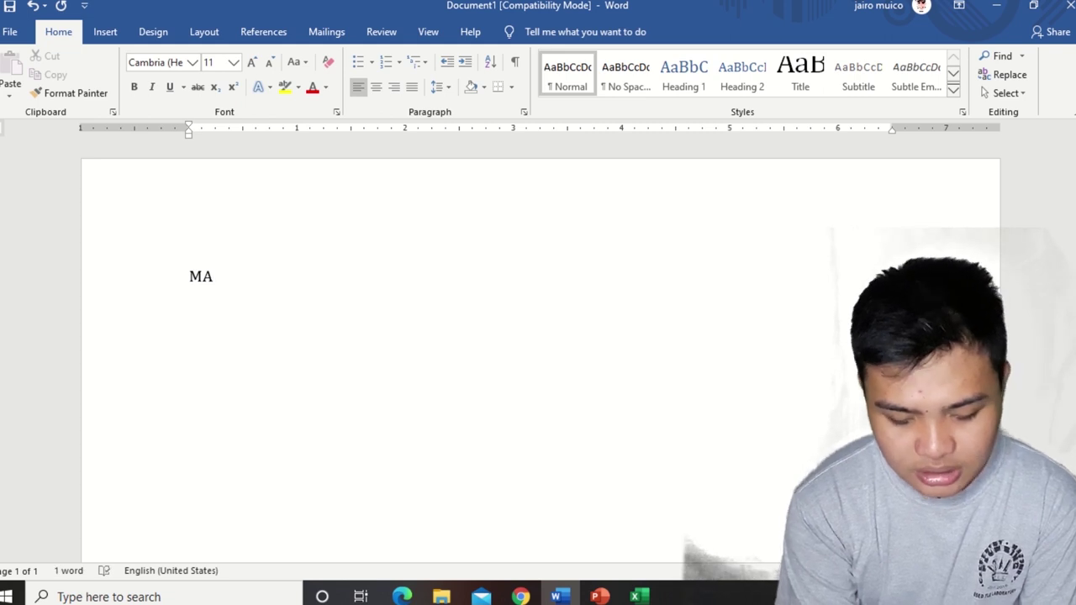
text(HAL)
key(ctrl+a)
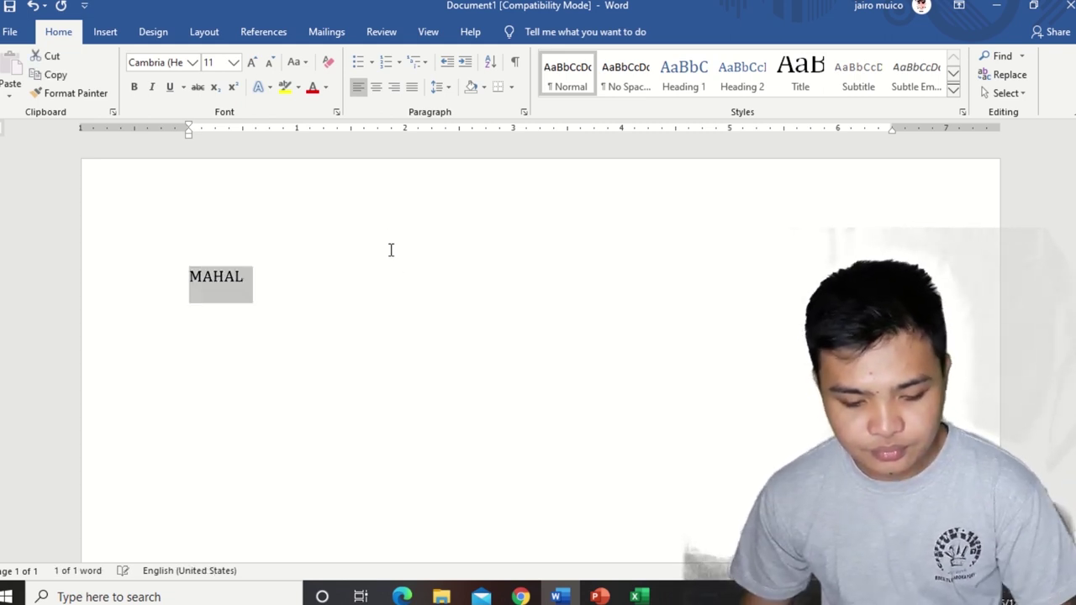
Enlarge MAHAL to 80 pt and centre it on the page.
click(255, 67)
click(255, 66)
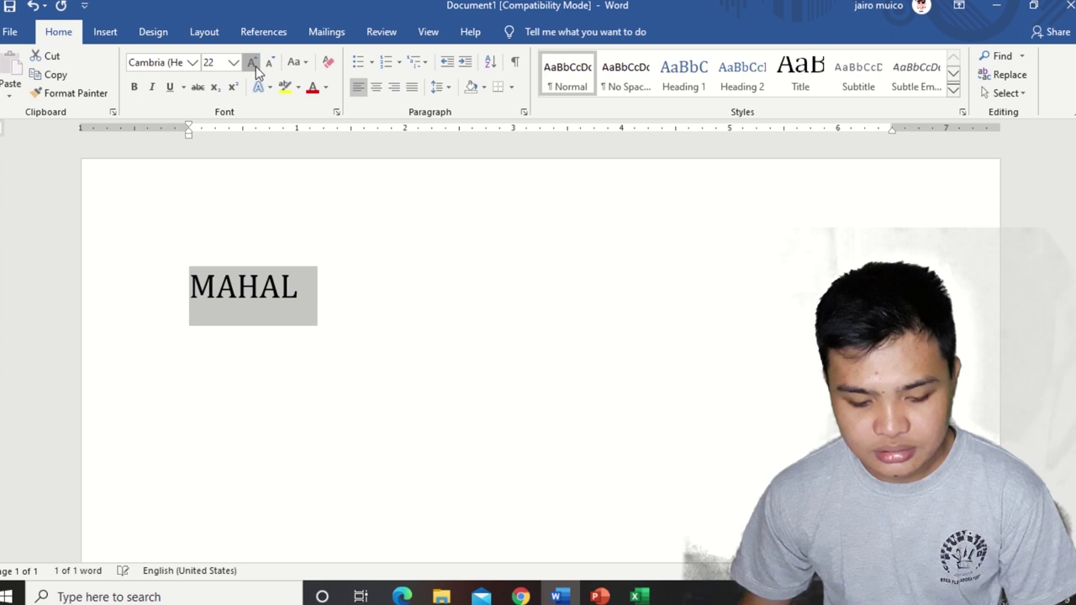
click(256, 66)
click(255, 66)
key(ctrl+e)
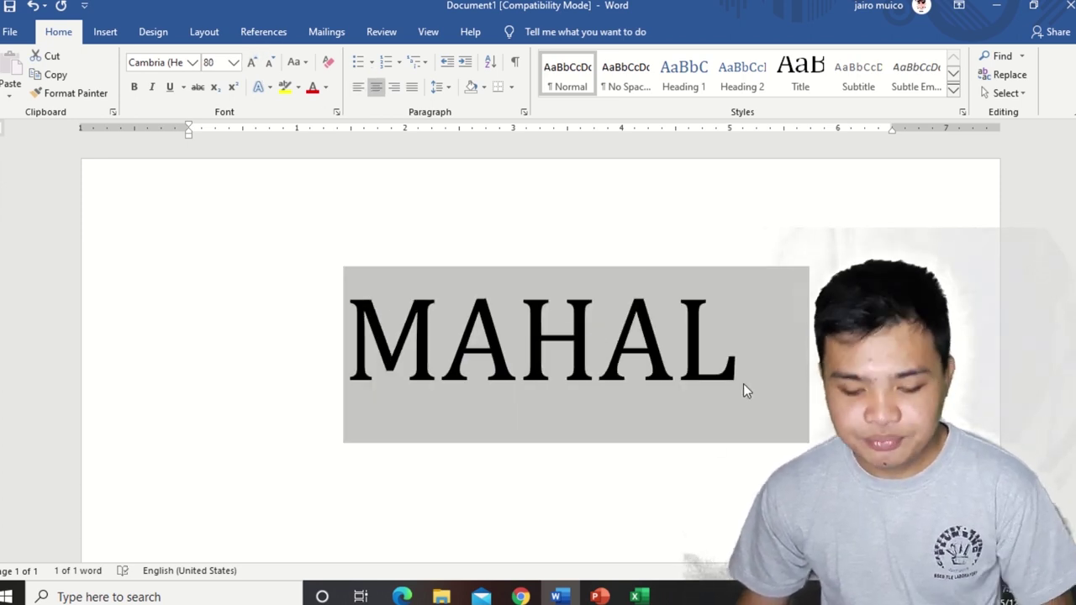
Reselect the whole word MAHAL.
click(786, 356)
drag(740, 353, 300, 353)
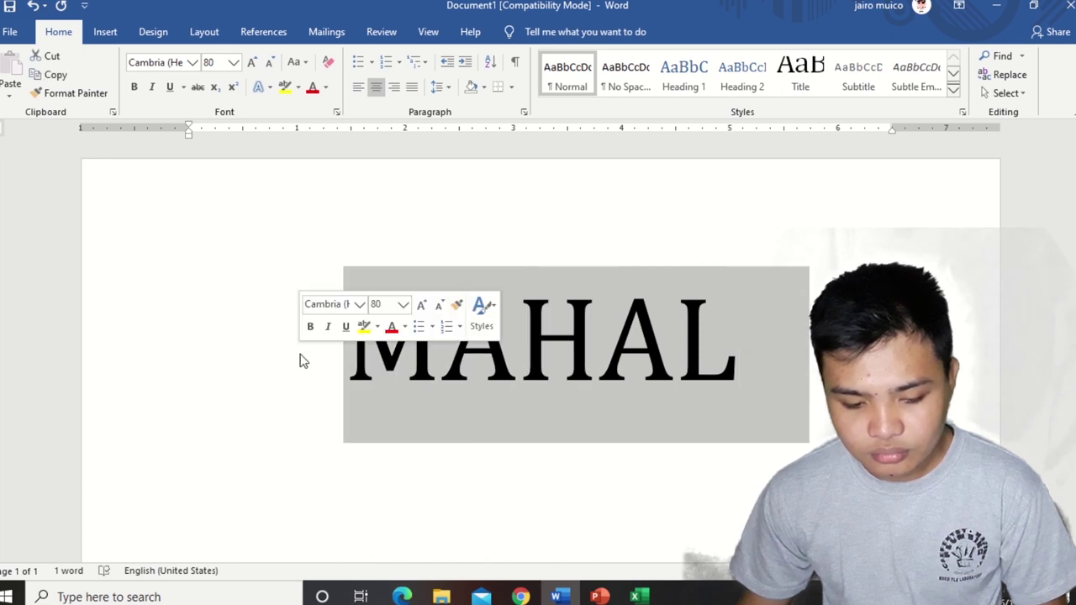
click(492, 363)
drag(703, 343, 271, 344)
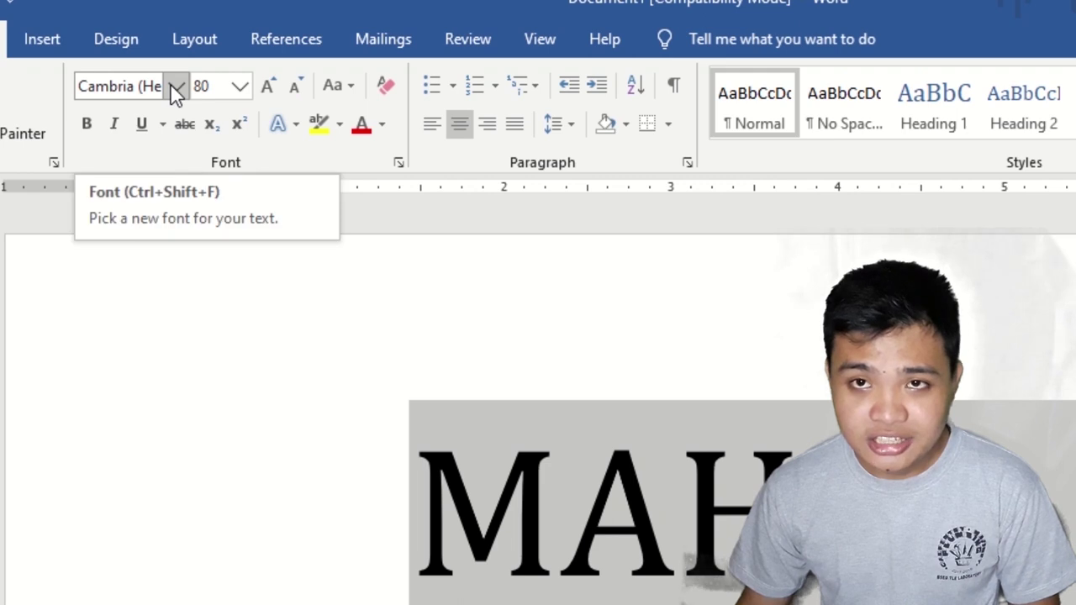
Try the Baybayin Doctrina font on MAHAL, then revert it to Cambria.
click(190, 64)
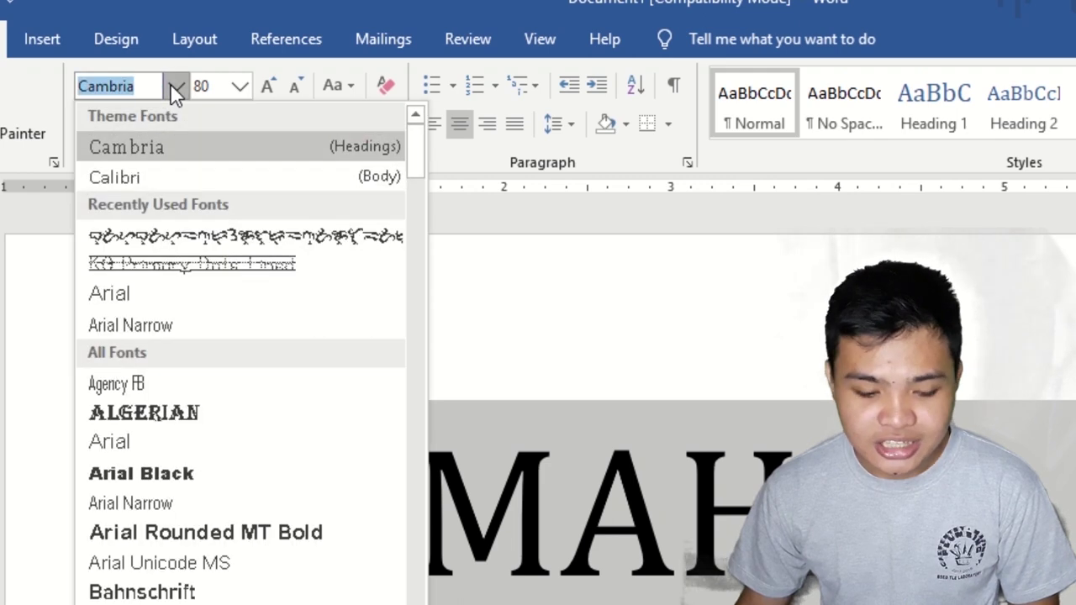
click(241, 251)
click(815, 340)
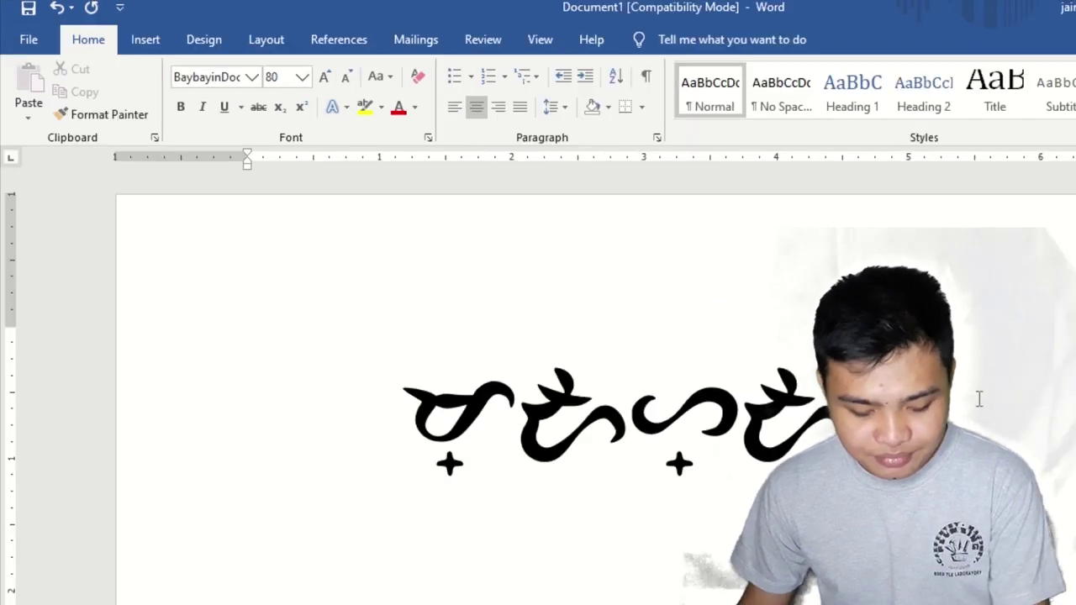
key(ctrl+a)
key(ctrl+space)
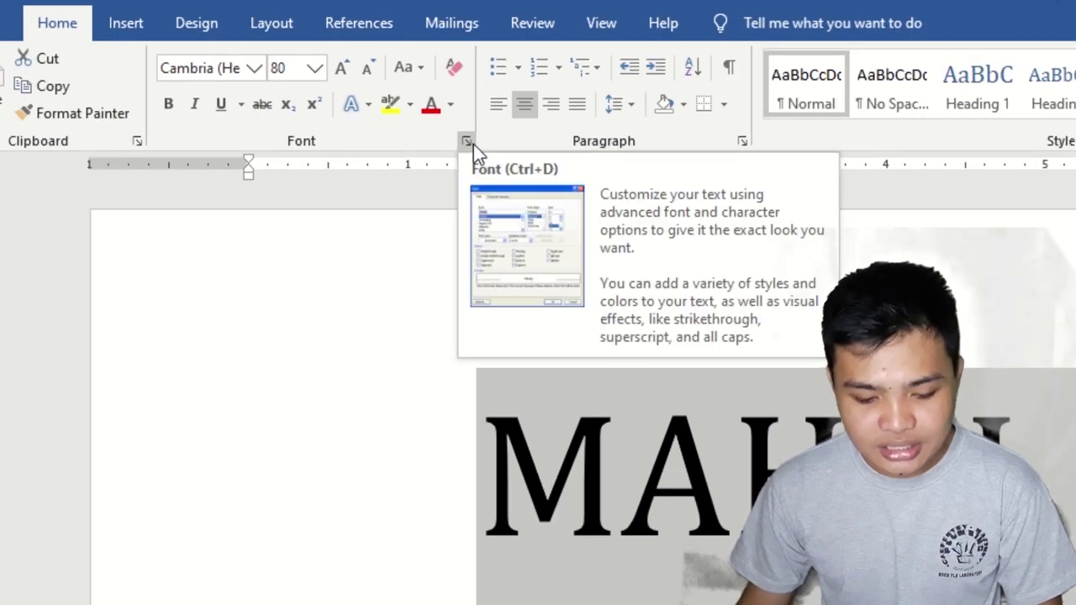
Apply the BaybayinDoctrinaClear font to MAHAL via the Font dialog.
click(468, 143)
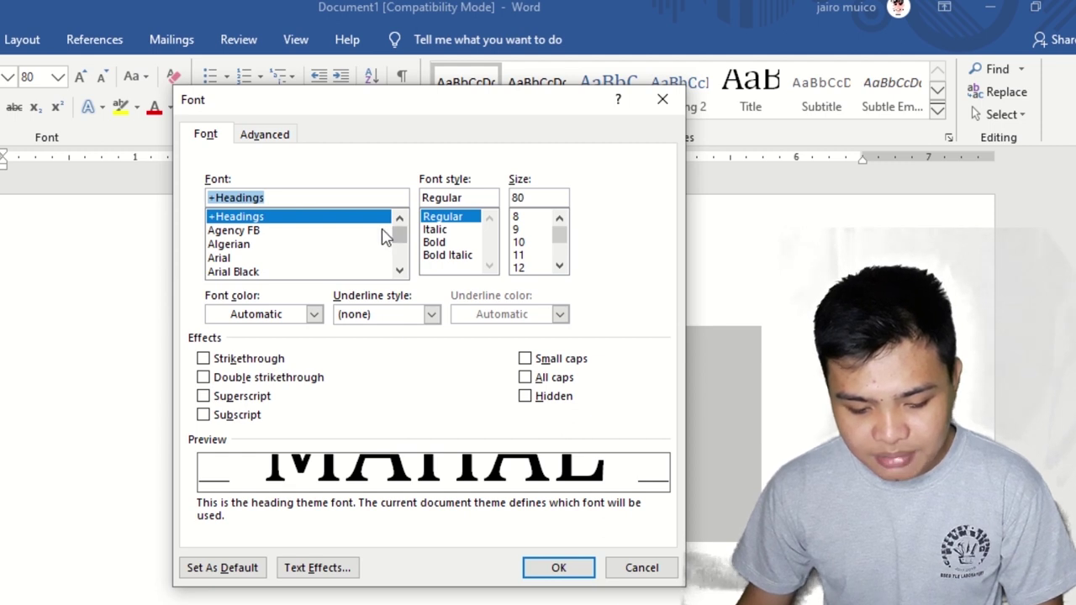
scroll(382, 239, down, 5)
scroll(329, 239, up, 2)
scroll(330, 239, up, 1)
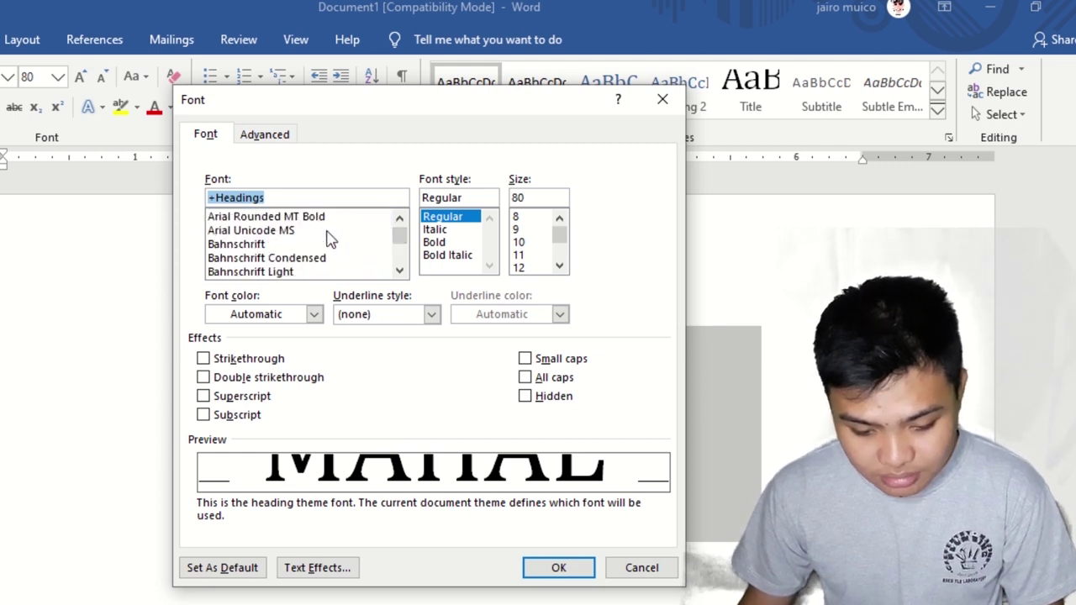
scroll(329, 240, down, 1)
scroll(330, 240, down, 1)
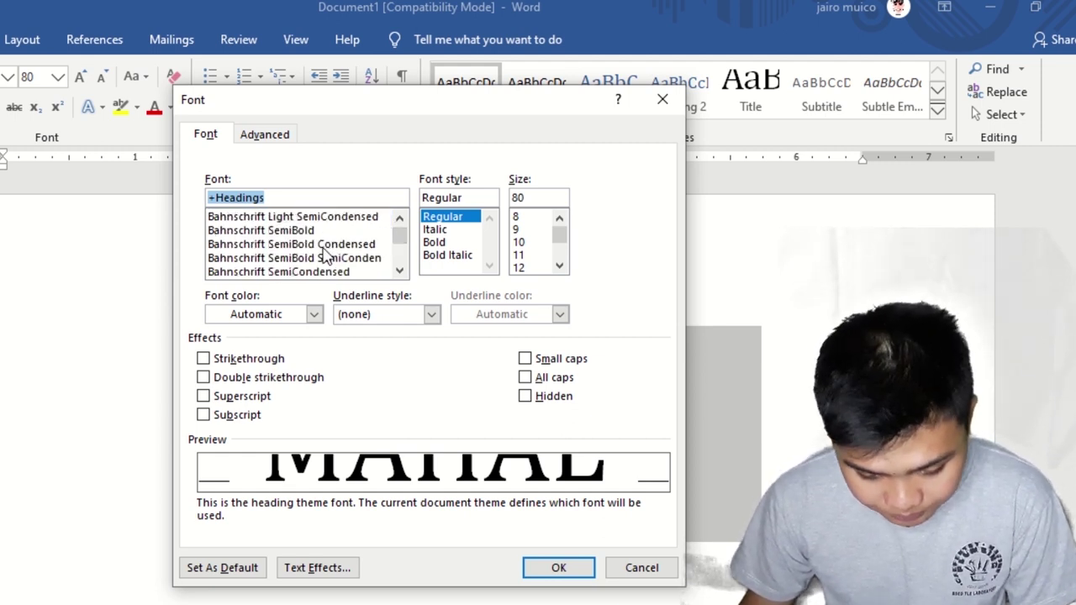
scroll(326, 256, down, 2)
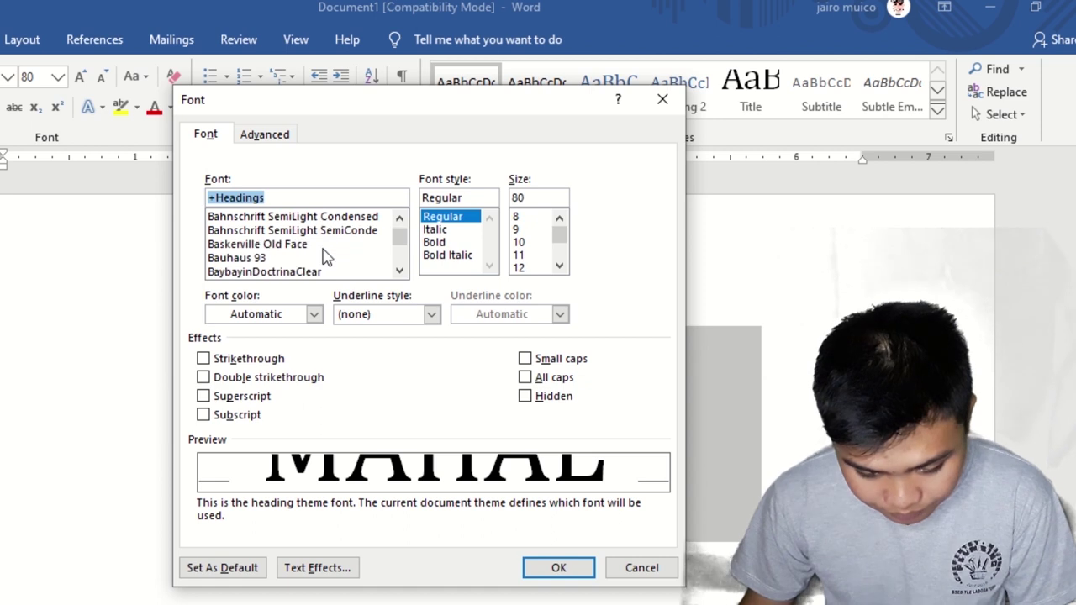
click(296, 274)
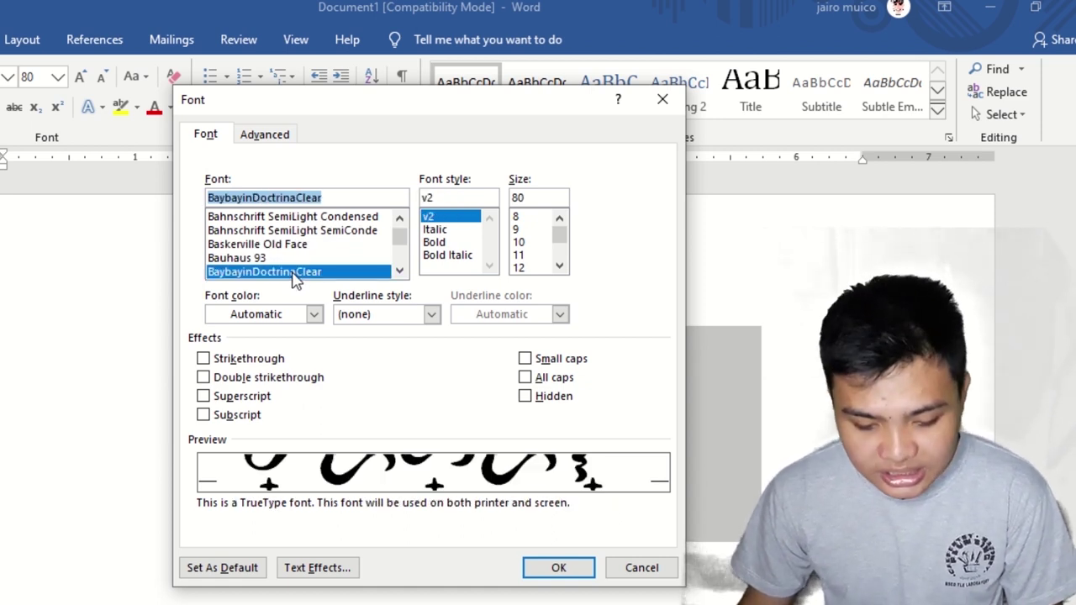
double_click(294, 273)
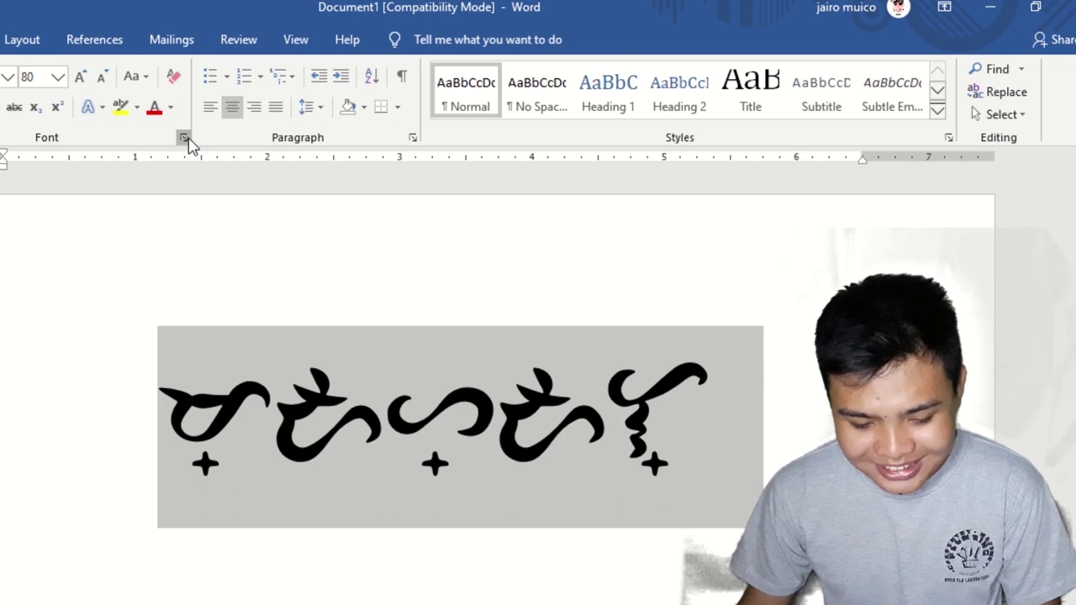
Set Ligatures to All in the Font dialog's Advanced options.
click(184, 138)
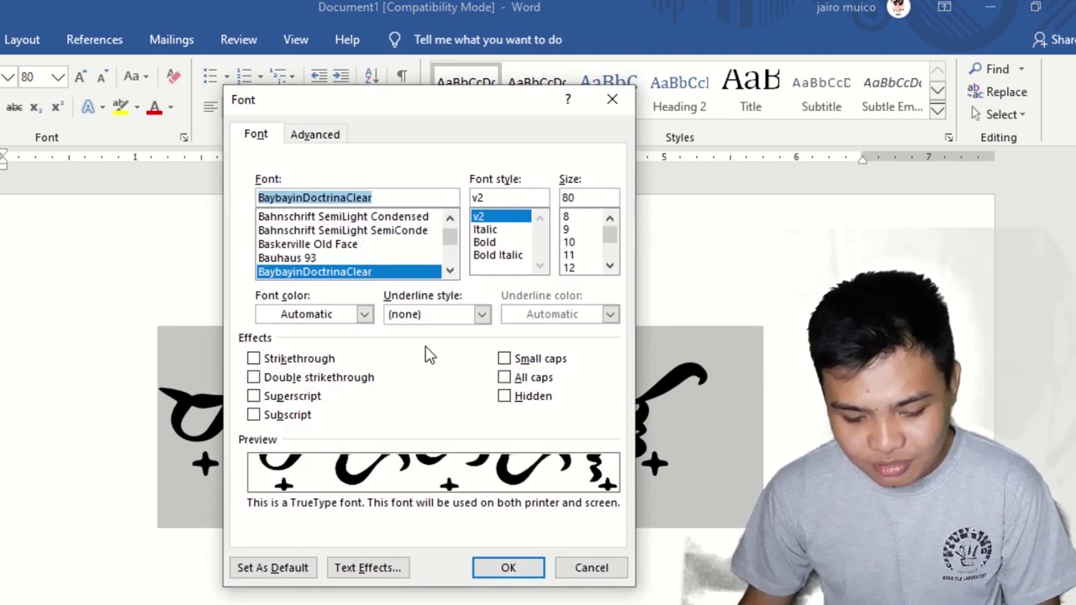
click(332, 142)
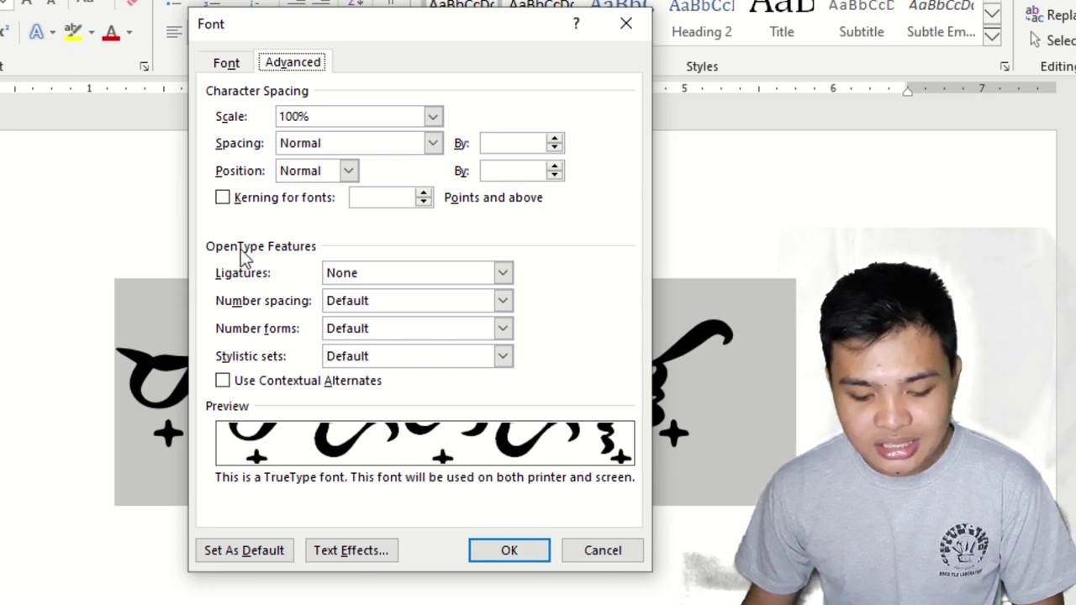
click(244, 273)
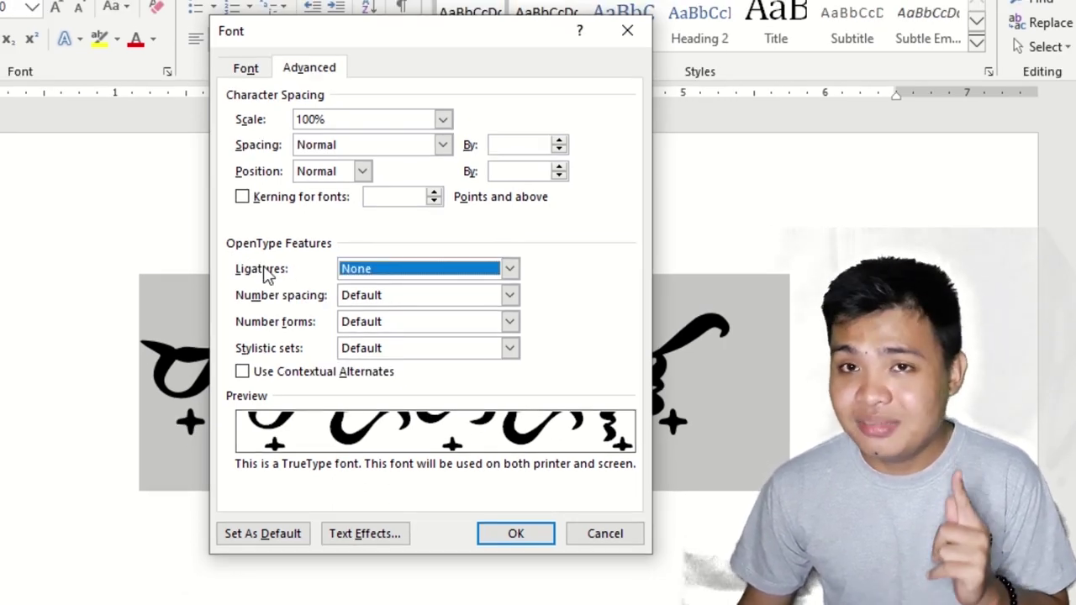
click(510, 270)
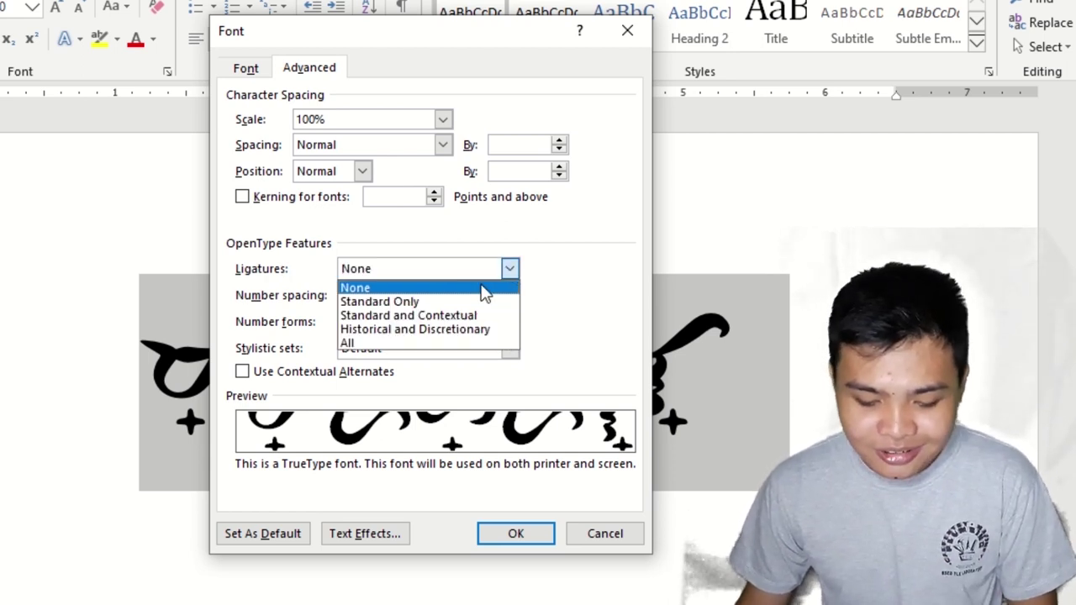
click(416, 344)
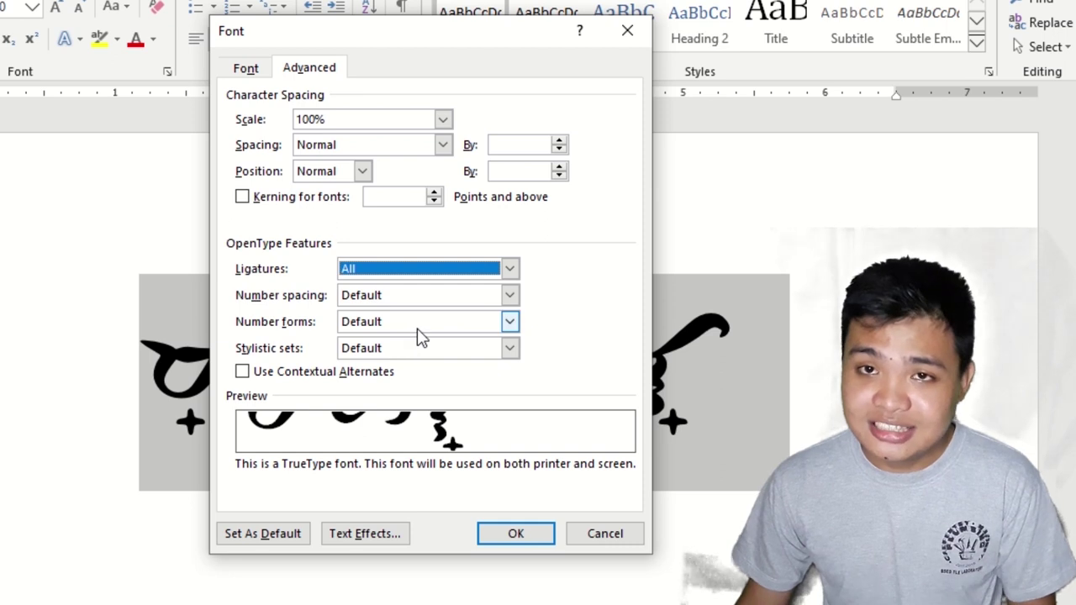
click(530, 533)
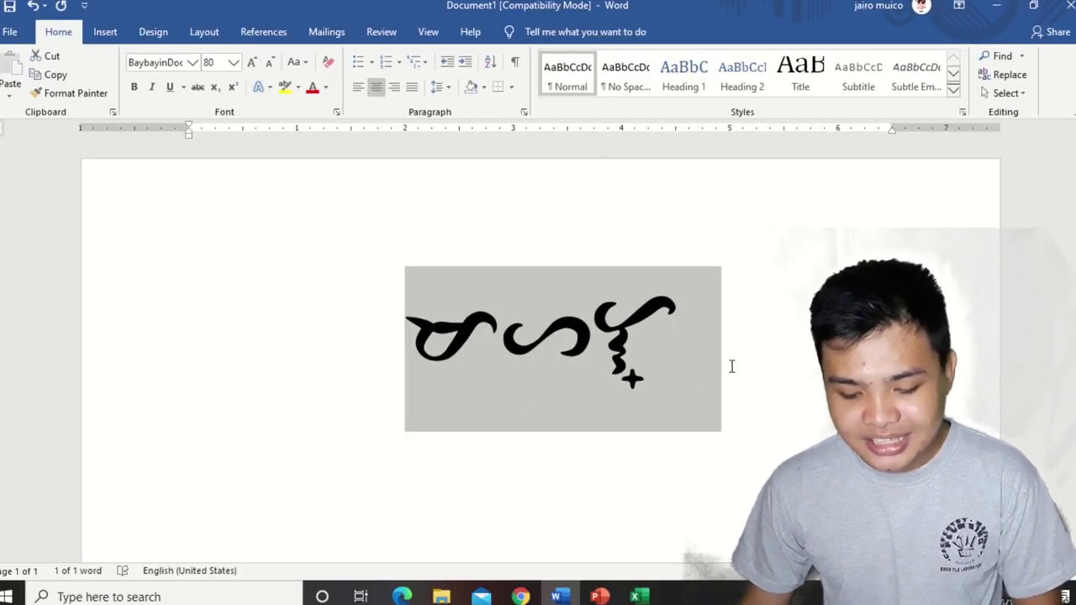
Delete MAHAL and type 'kaso kal timin' in its place.
click(732, 366)
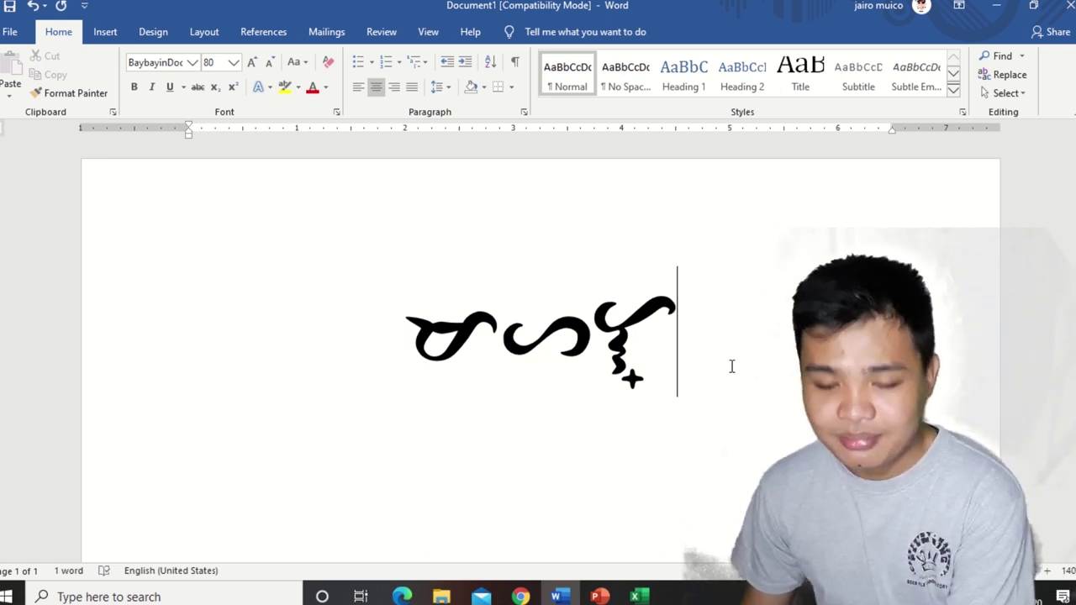
key(BackSpace)
key(BackSpace)
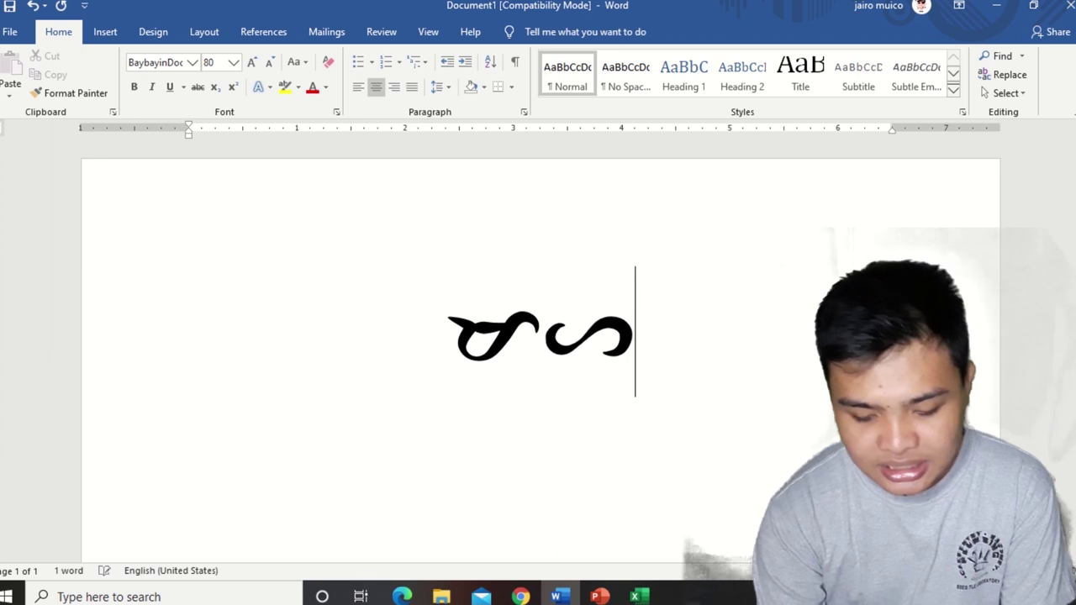
key(BackSpace)
key(BackSpace)
key(BackSpace)
key(BackSpace)
key(BackSpace)
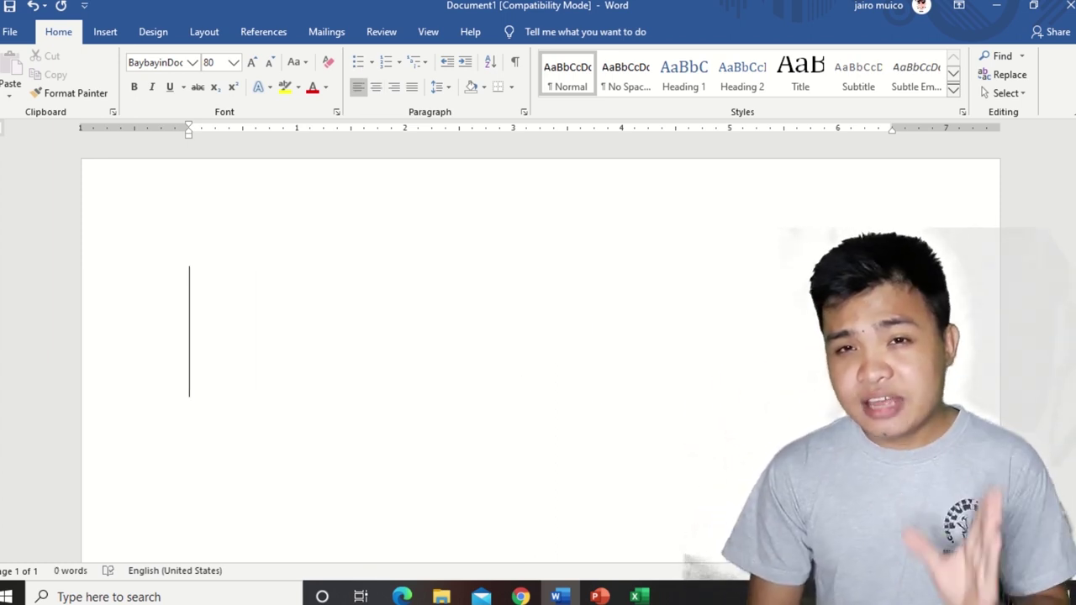
text(kaso)
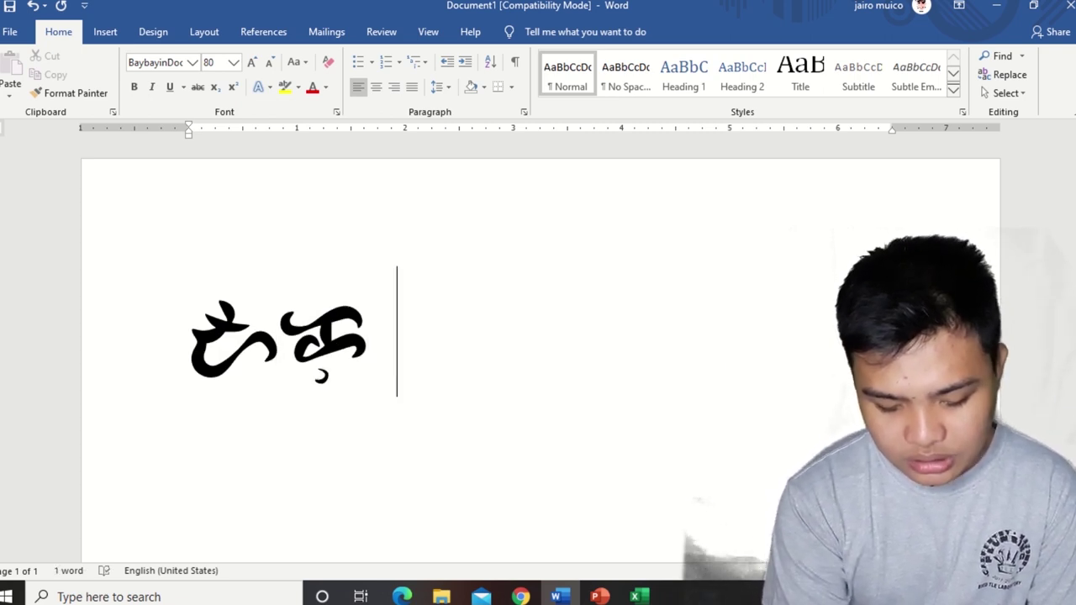
text( kal )
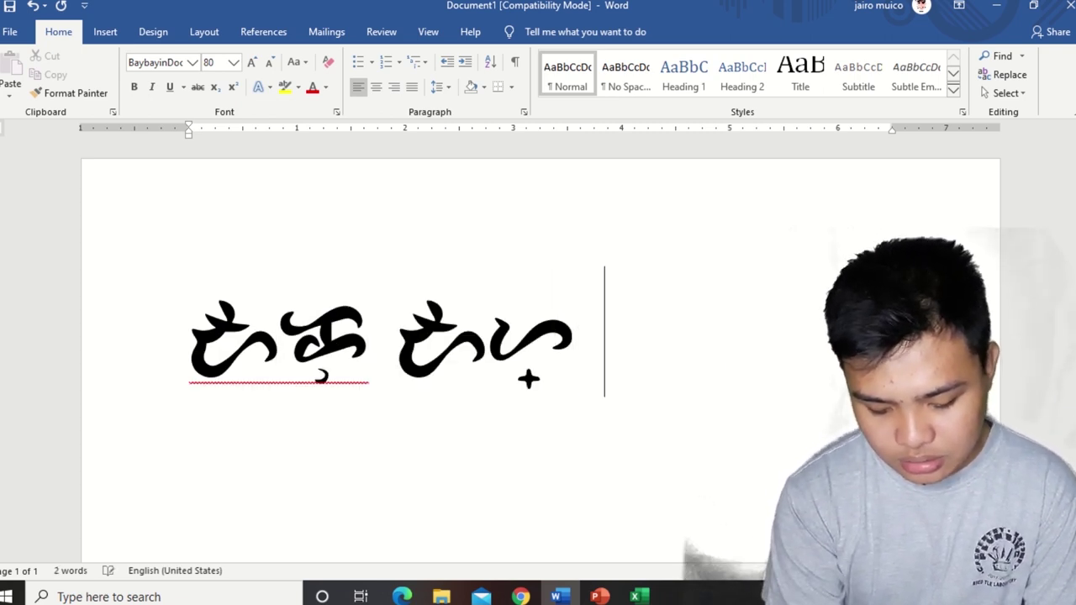
text(timit)
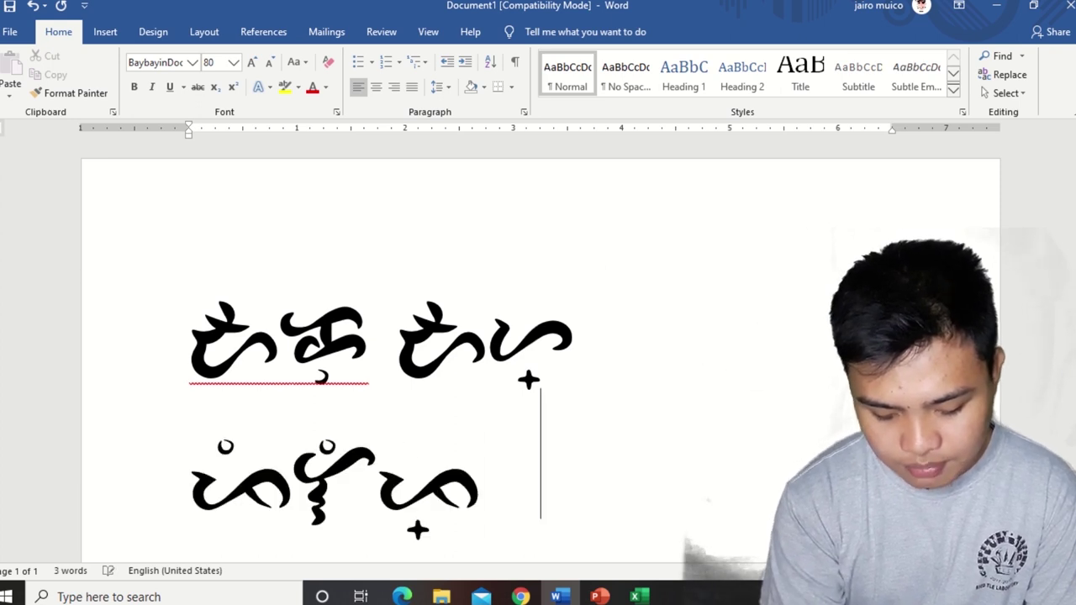
text(in)
scroll(697, 365, down, 2)
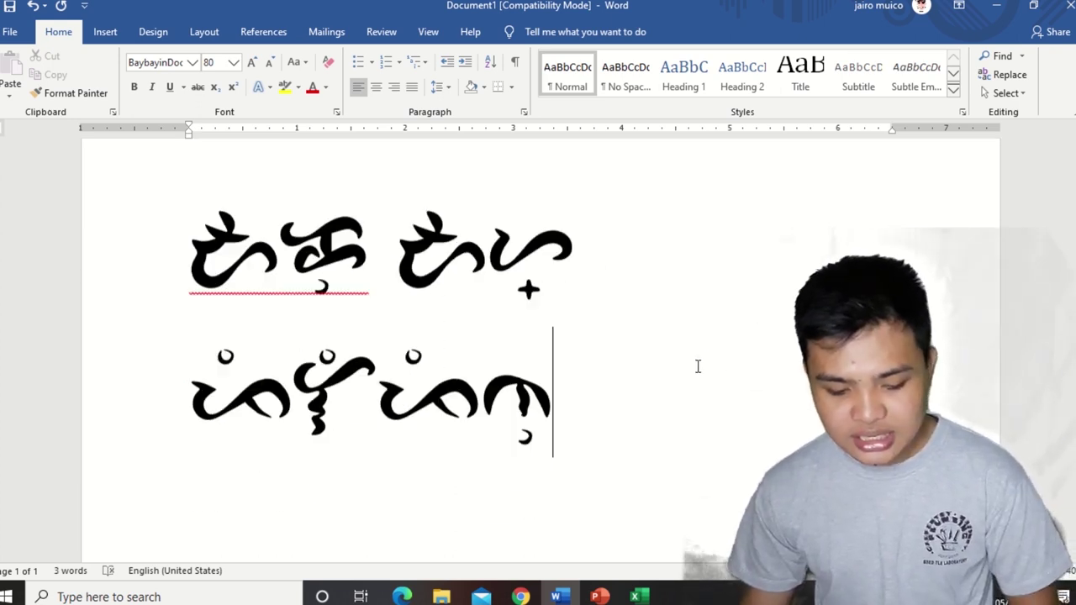
scroll(614, 309, up, 1)
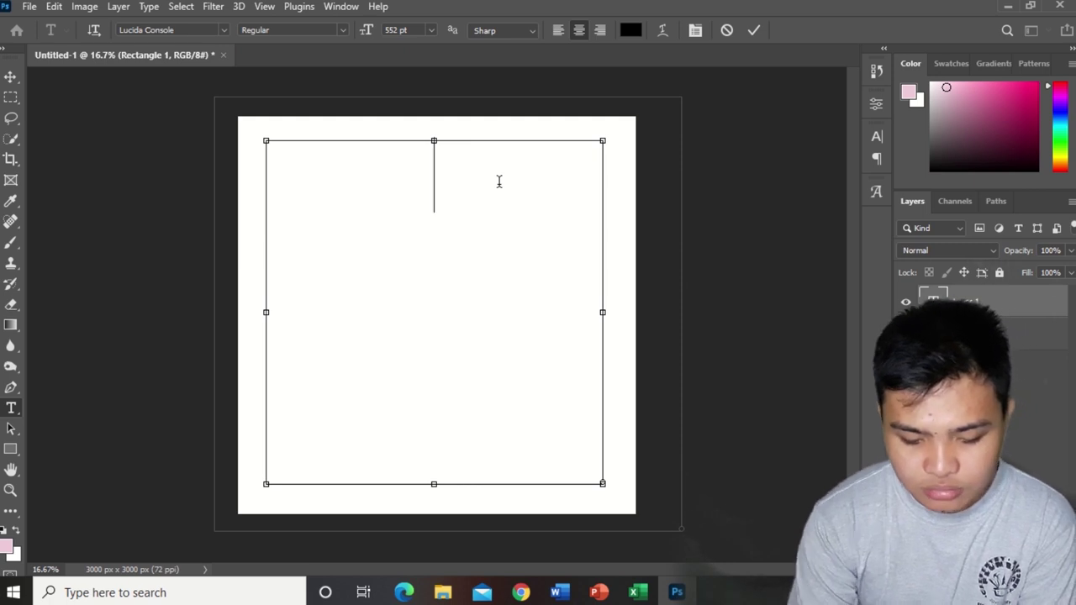
Type 'AKo AY Pilipino' and increase its leading to 523 pt in the Character panel.
text(AKo)
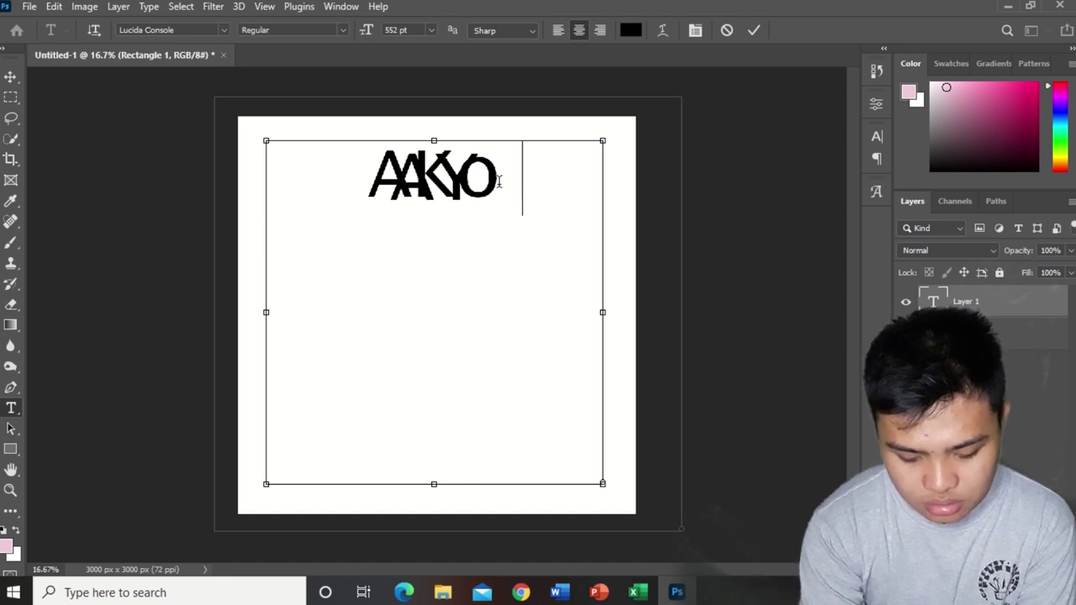
text(Pilipin)
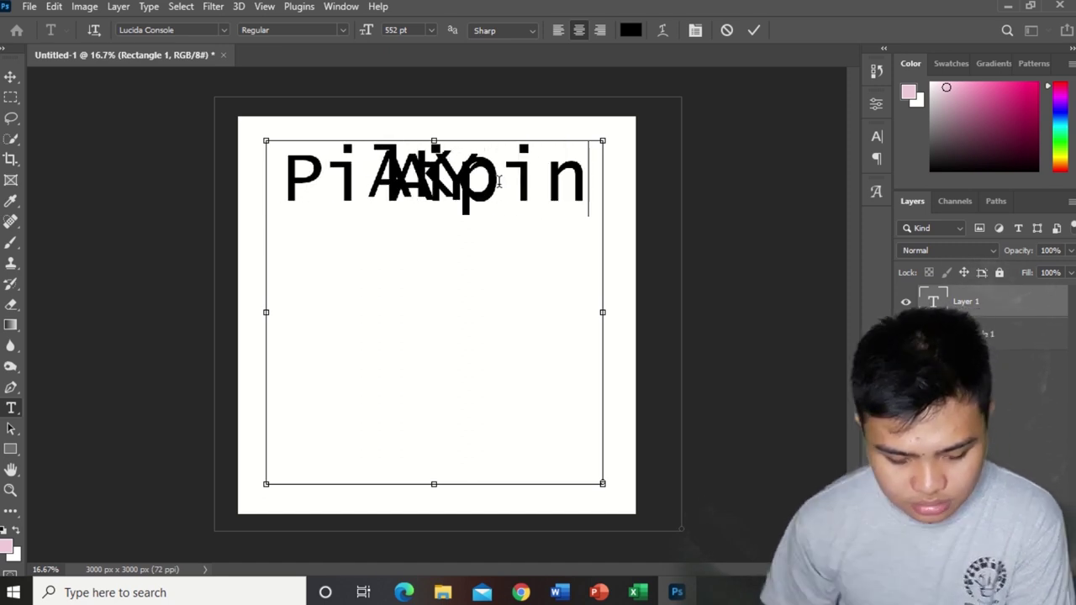
key(ctrl+a)
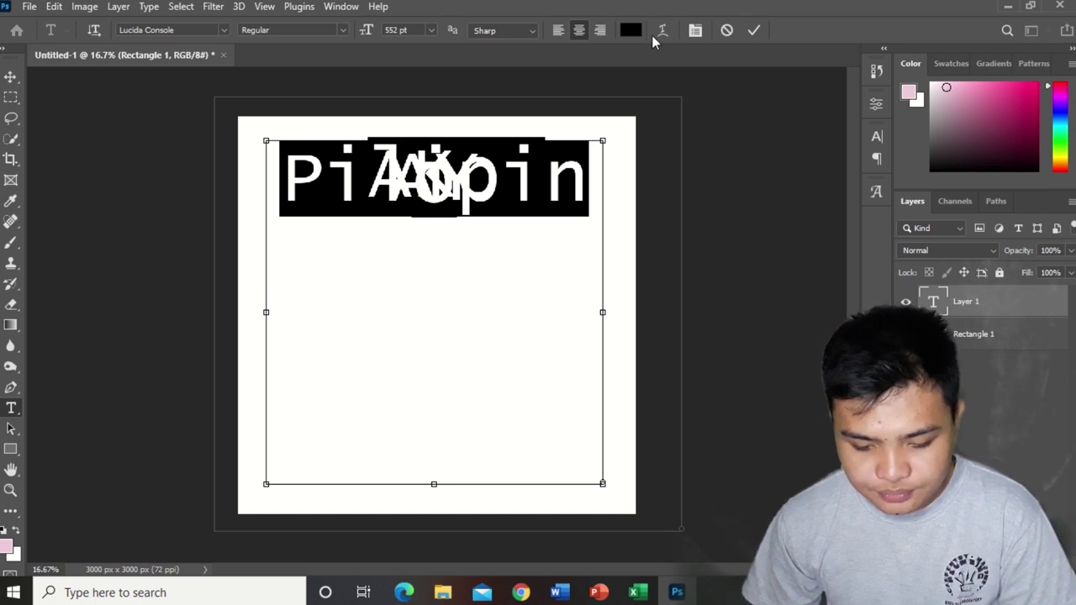
click(693, 31)
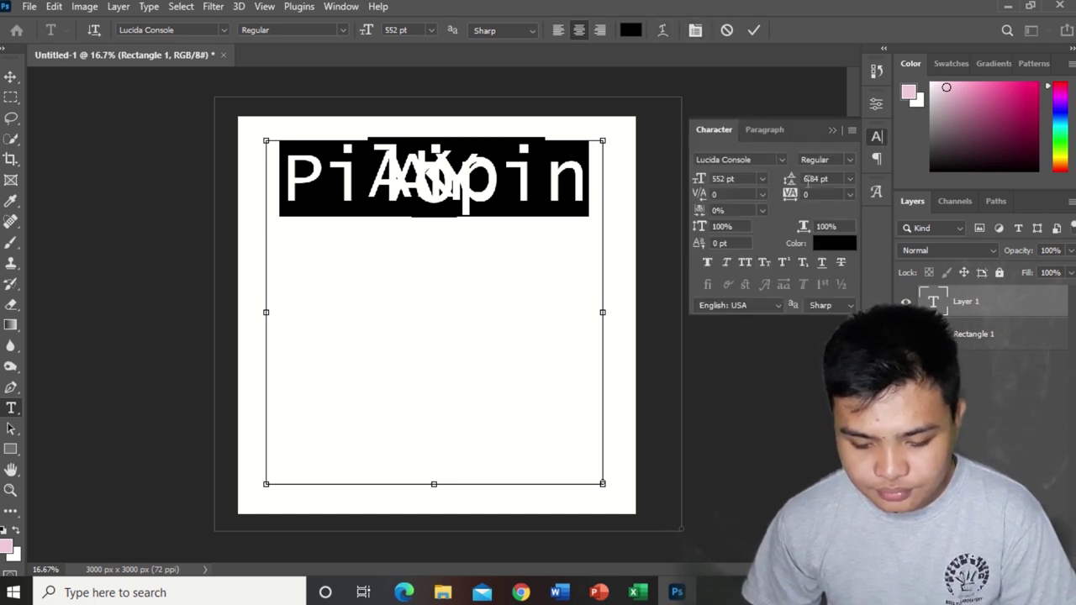
drag(812, 184, 971, 195)
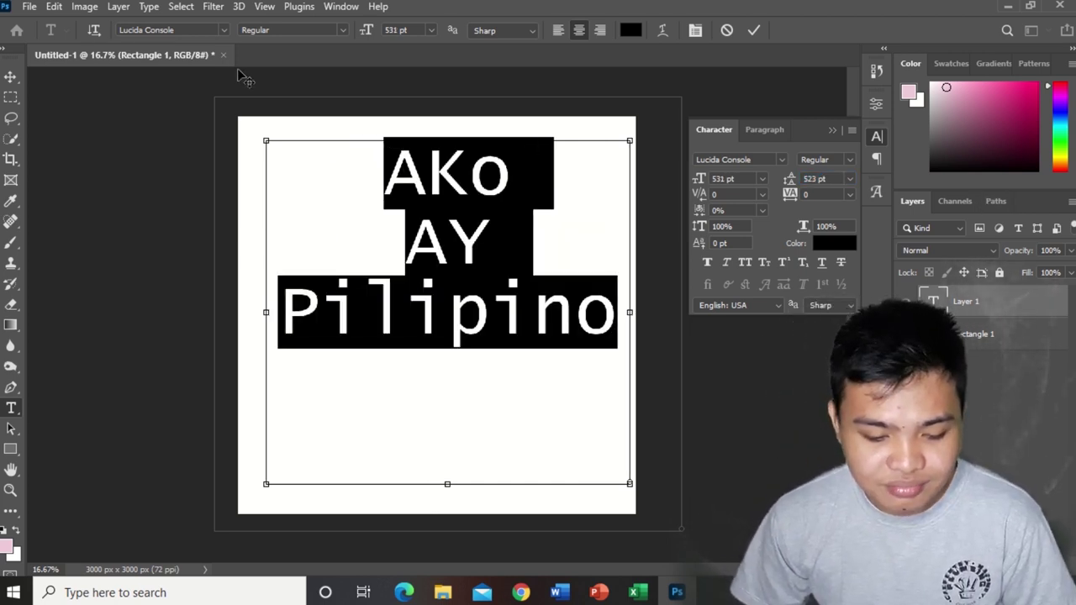
Set the 'AKo AY Pilipino' text to the BaybayinDoctrinaClear font.
click(225, 32)
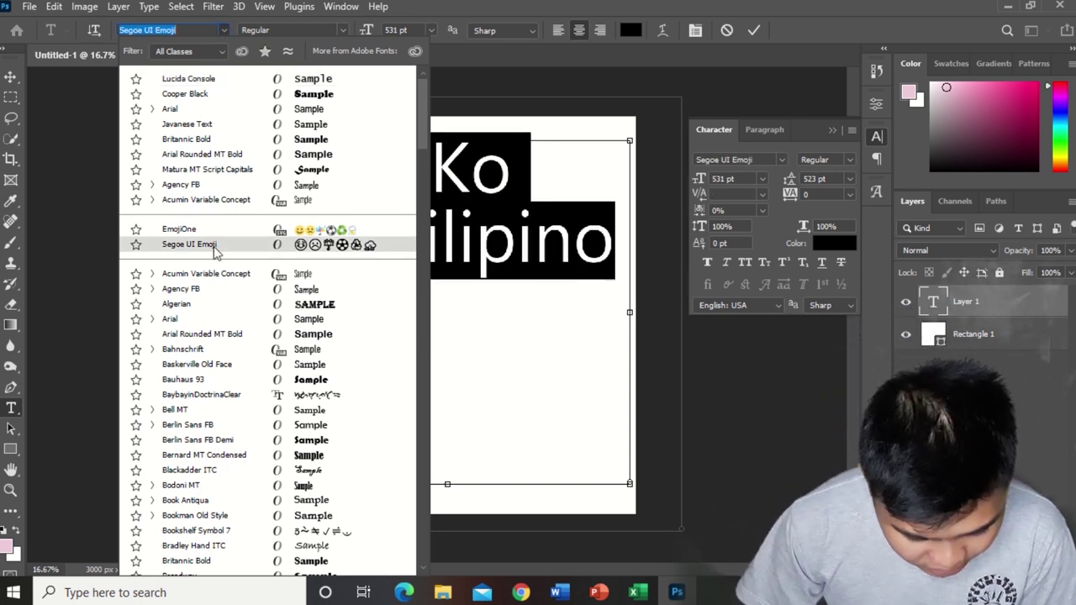
scroll(210, 370, down, 2)
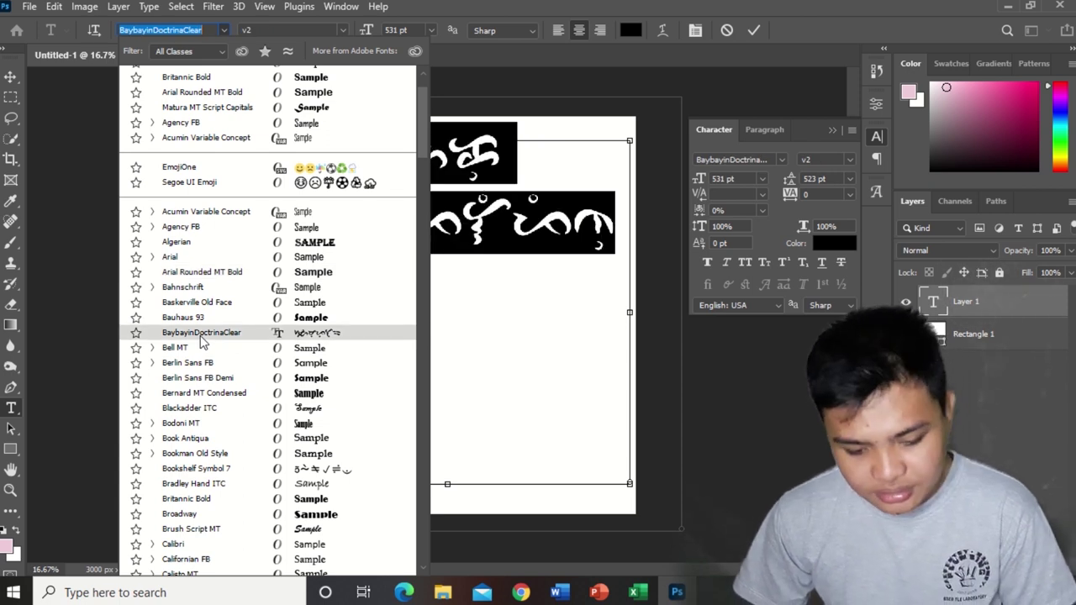
click(200, 336)
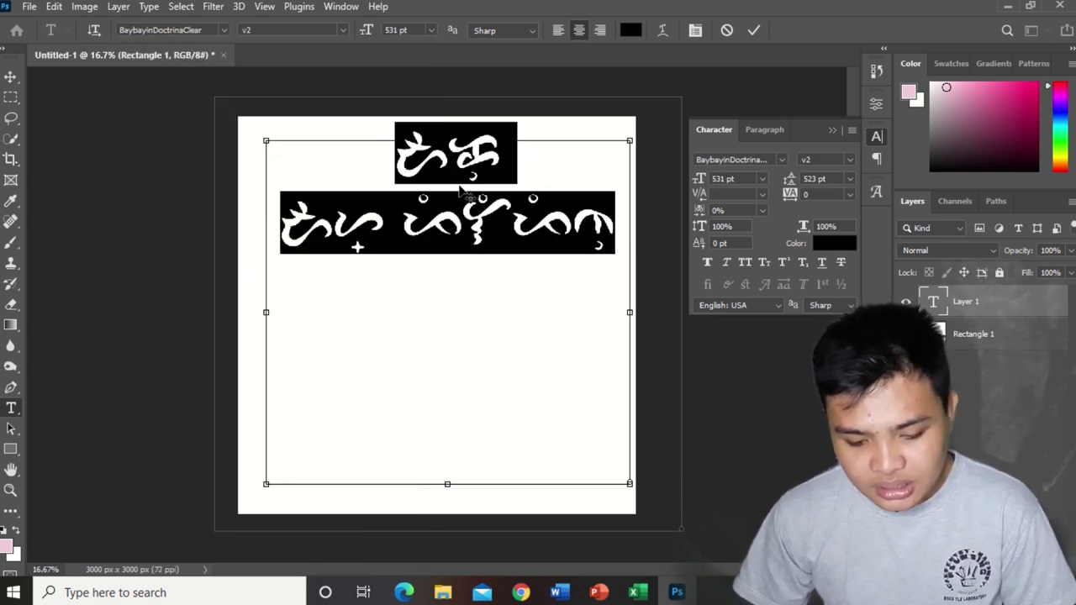
Deselect and select parts of the Baybayin text to check the glyphs on both lines.
click(461, 190)
drag(389, 153, 395, 162)
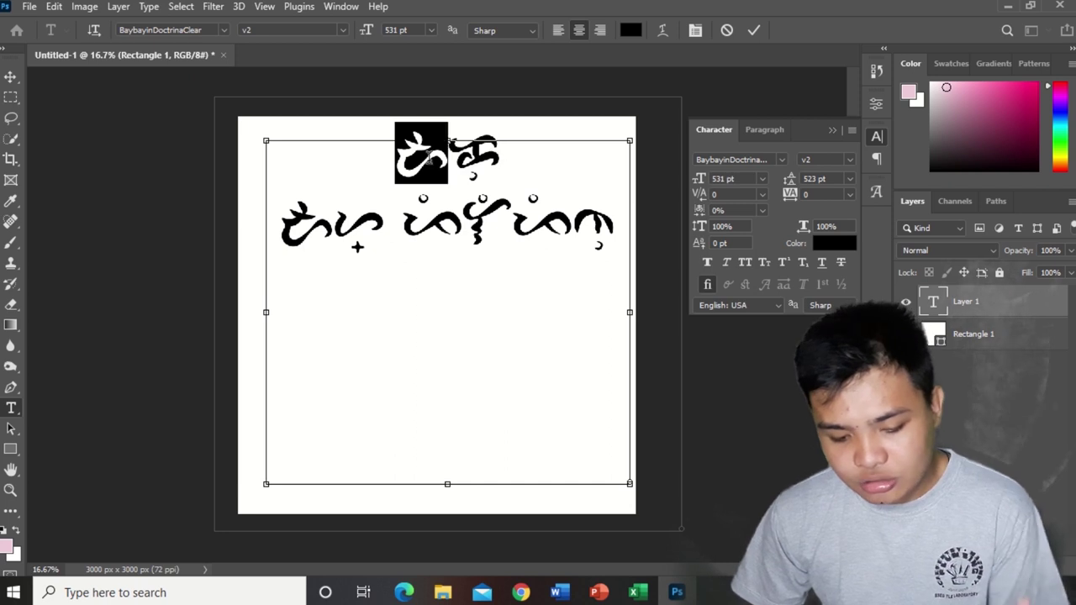
double_click(318, 220)
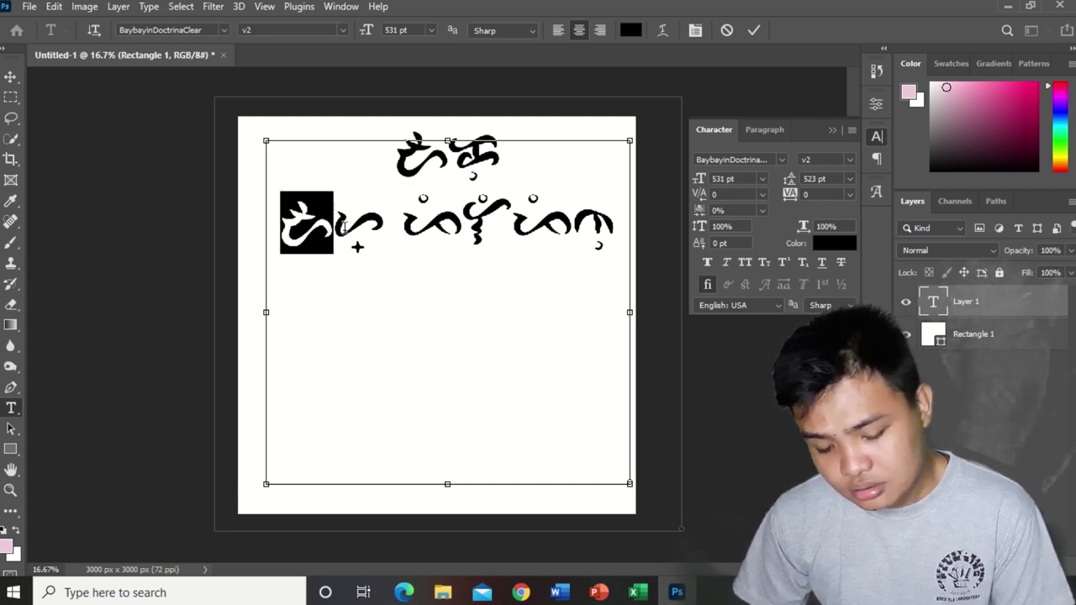
click(401, 225)
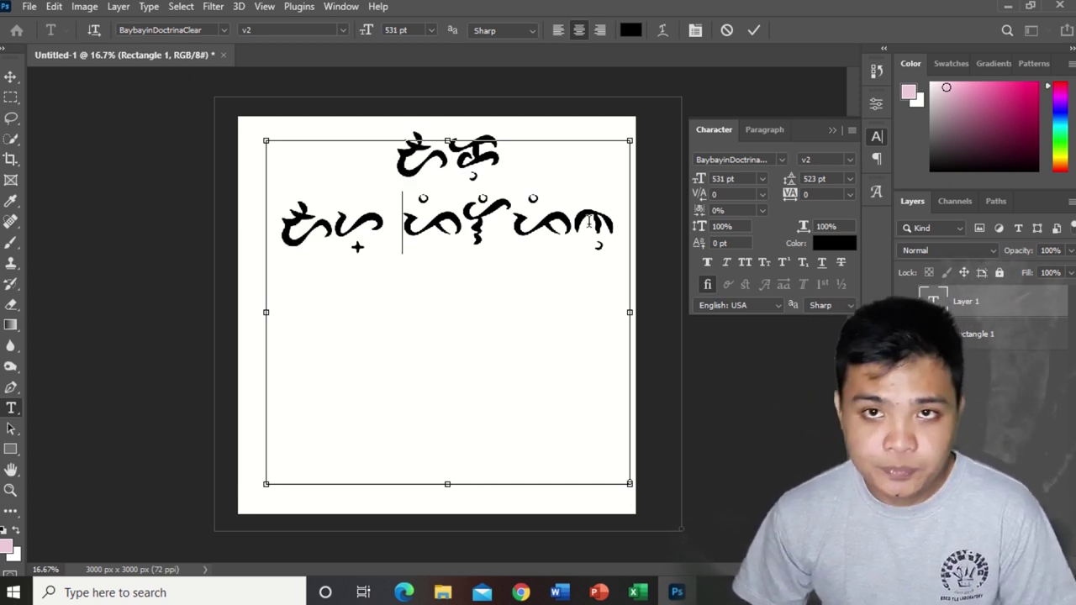